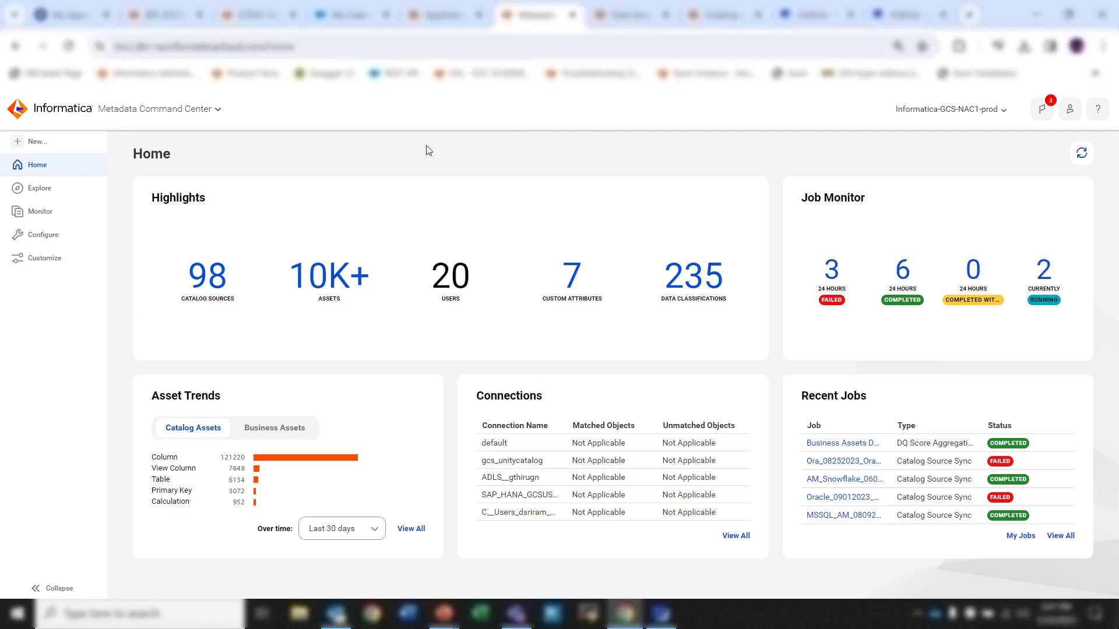
Step: Start a new event in the workflow configuration and name it Test_demo
left_click(36, 236)
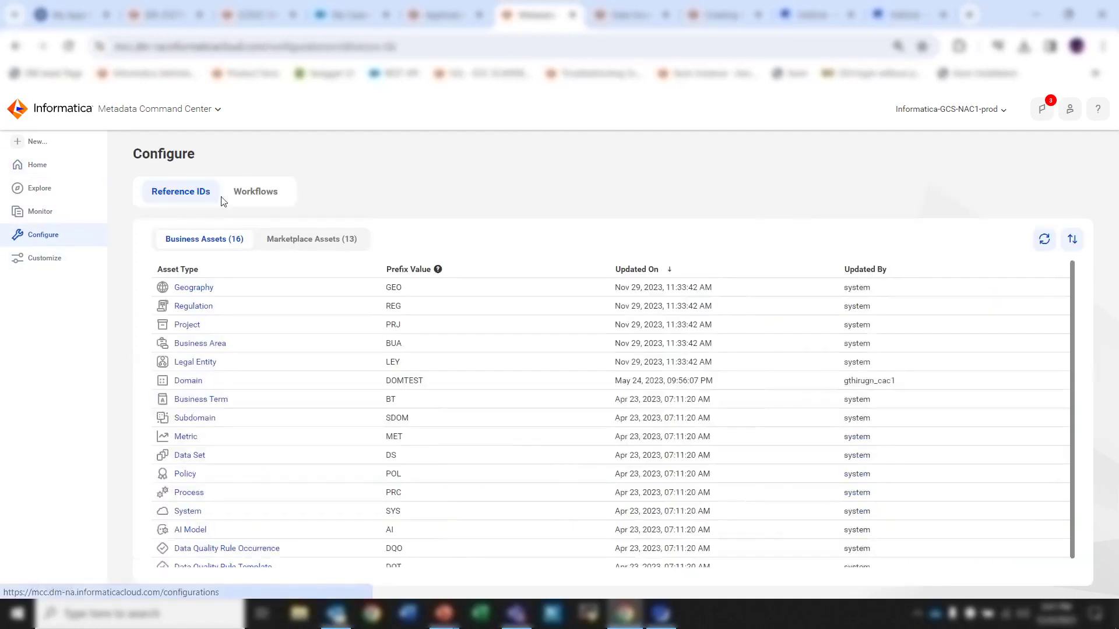
left_click(242, 195)
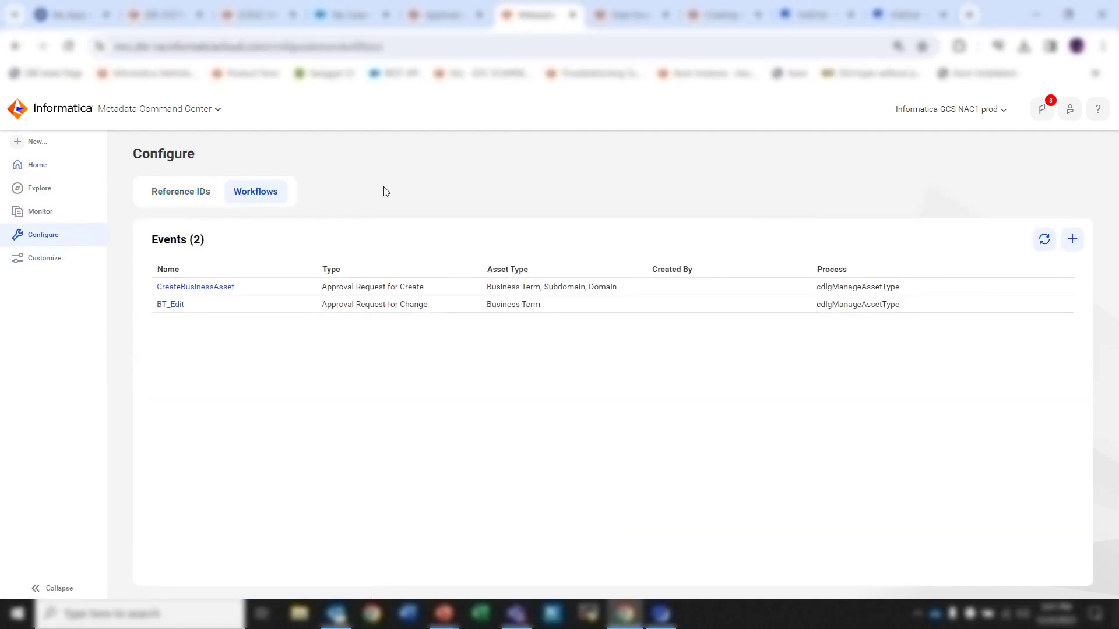
left_click(1072, 238)
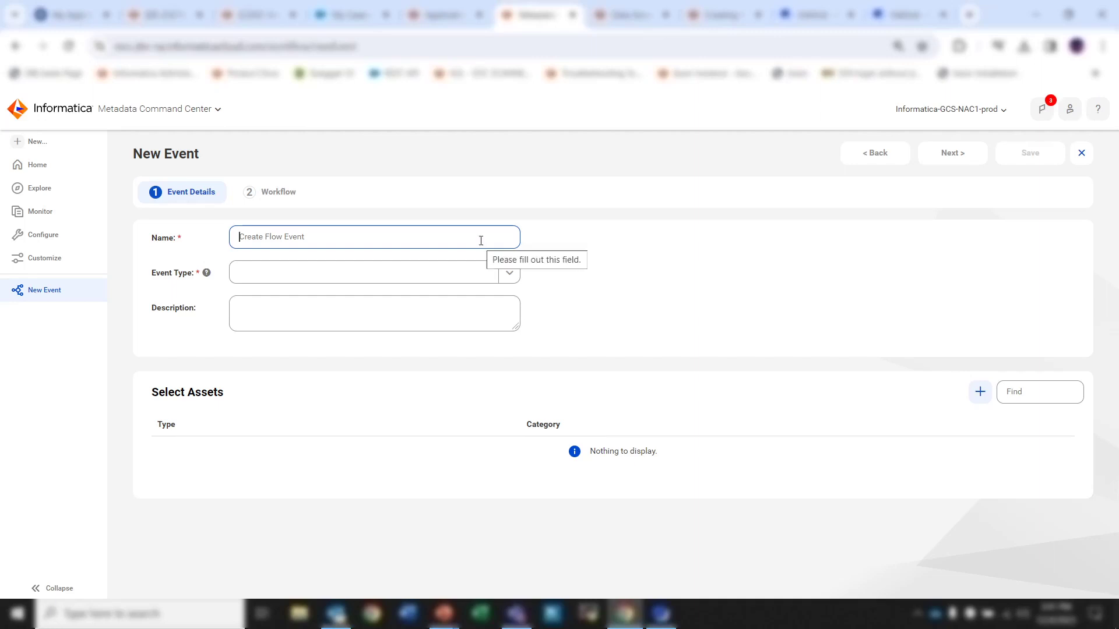
type("Test")
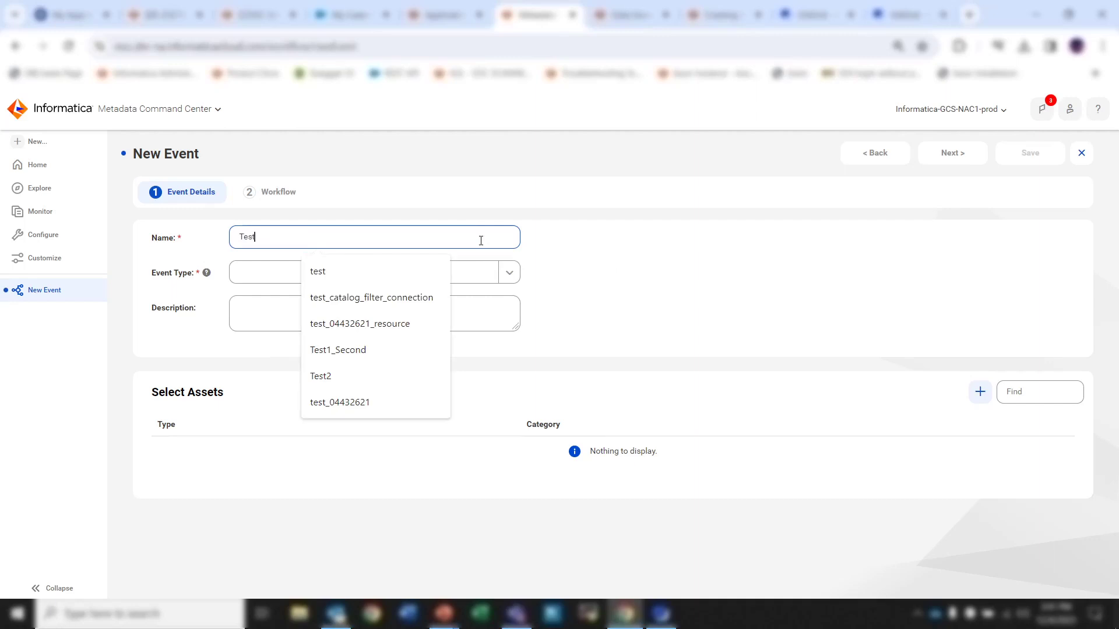
type("_demo")
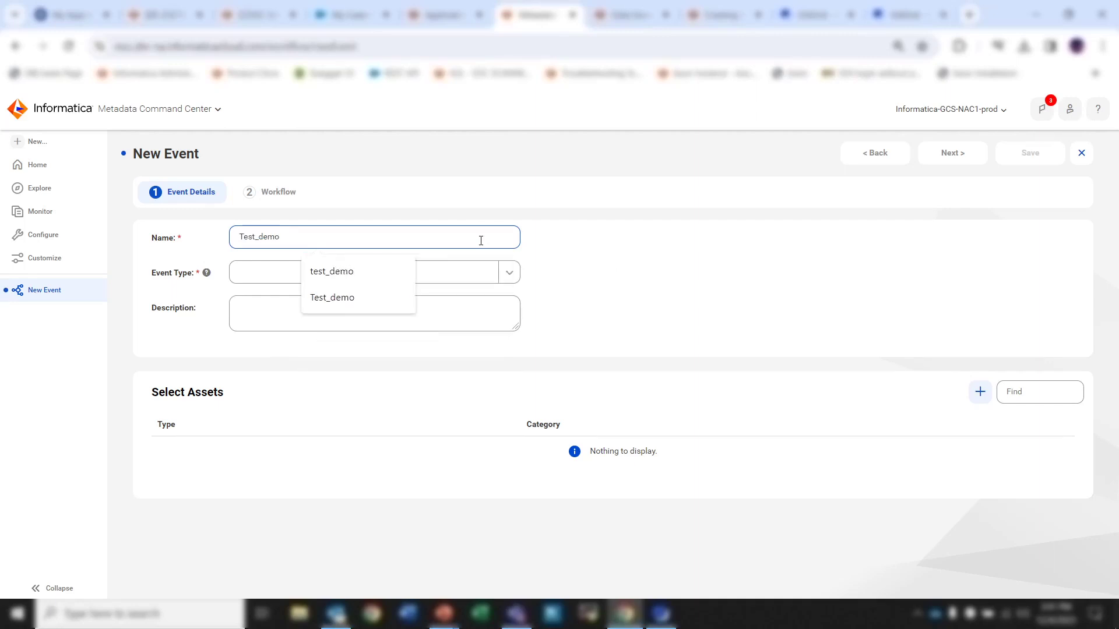
left_click(563, 257)
Step: Set the event type to Approval Request for Create
left_click(507, 274)
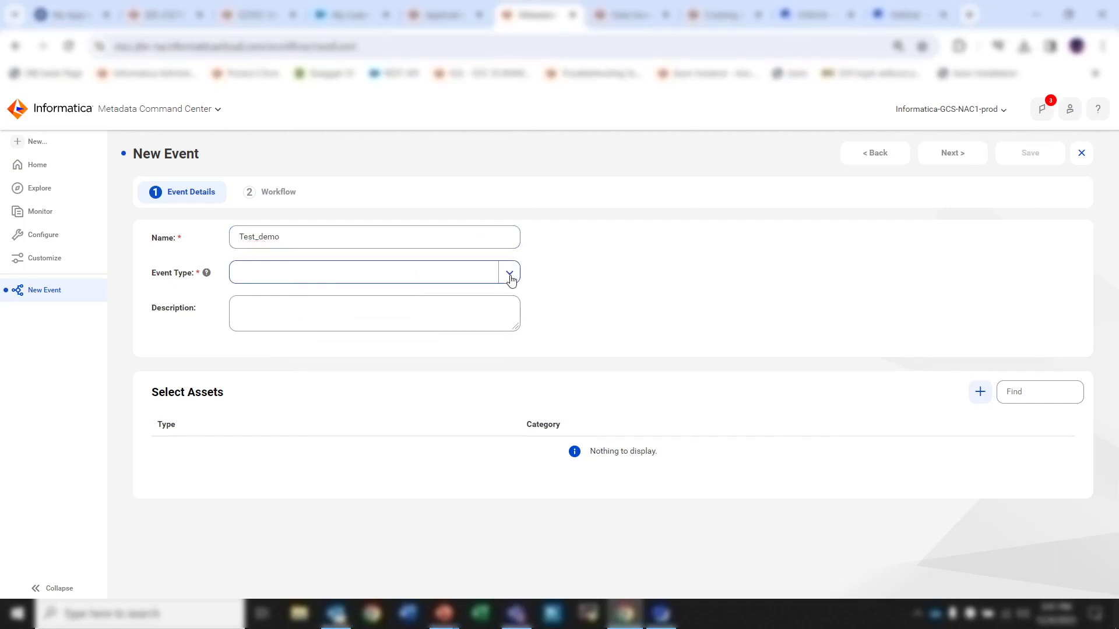
left_click(510, 279)
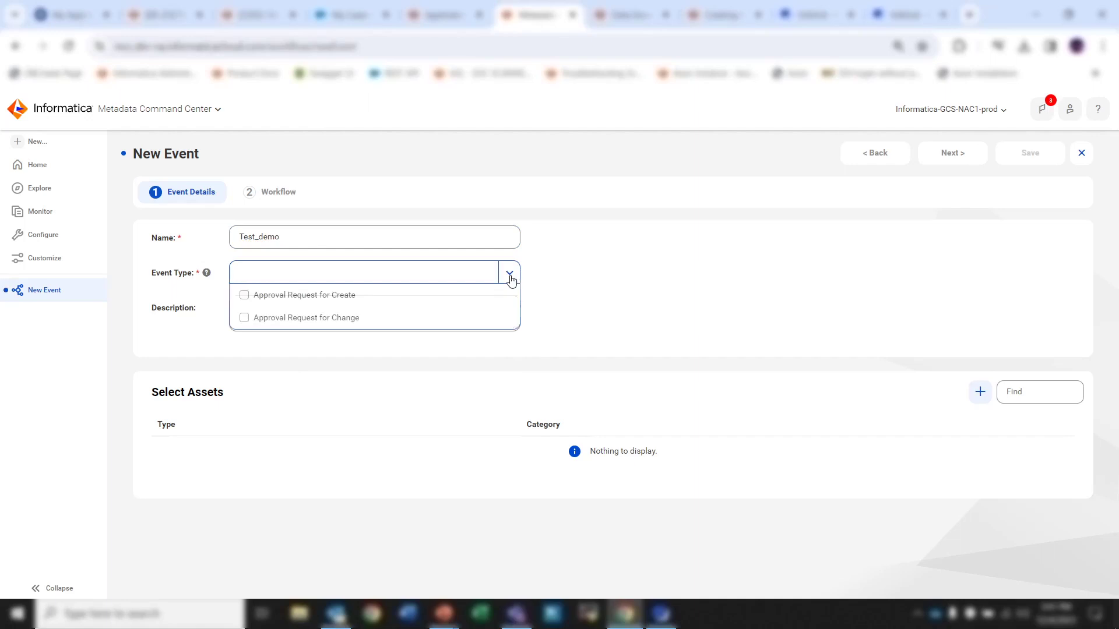
left_click(419, 301)
left_click(639, 292)
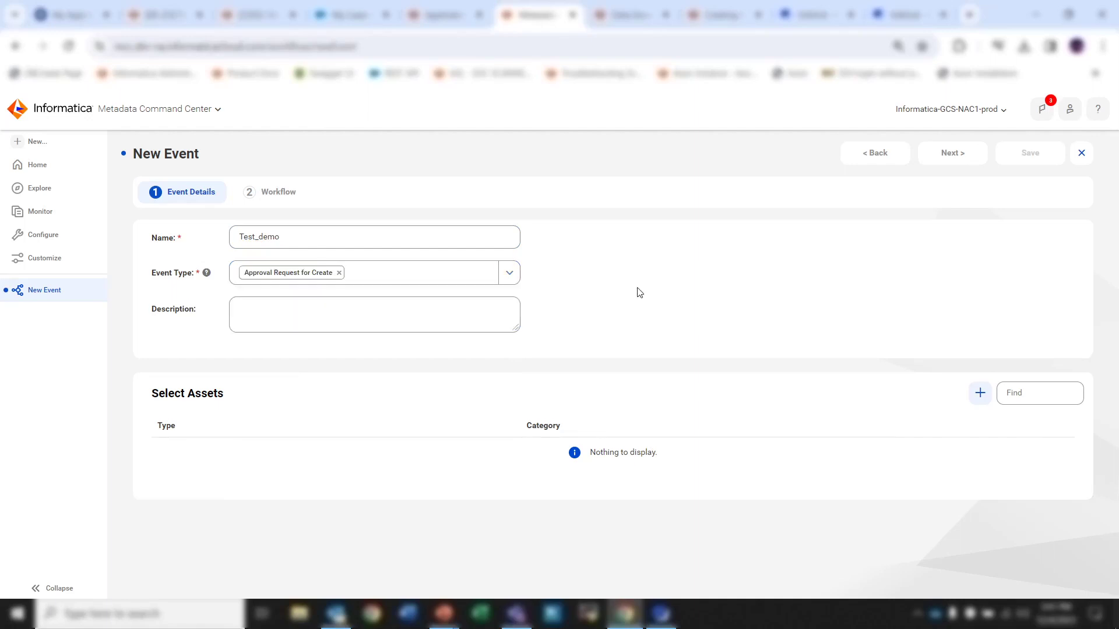
Step: Add the Policy business asset type to the event's selected assets
left_click(979, 394)
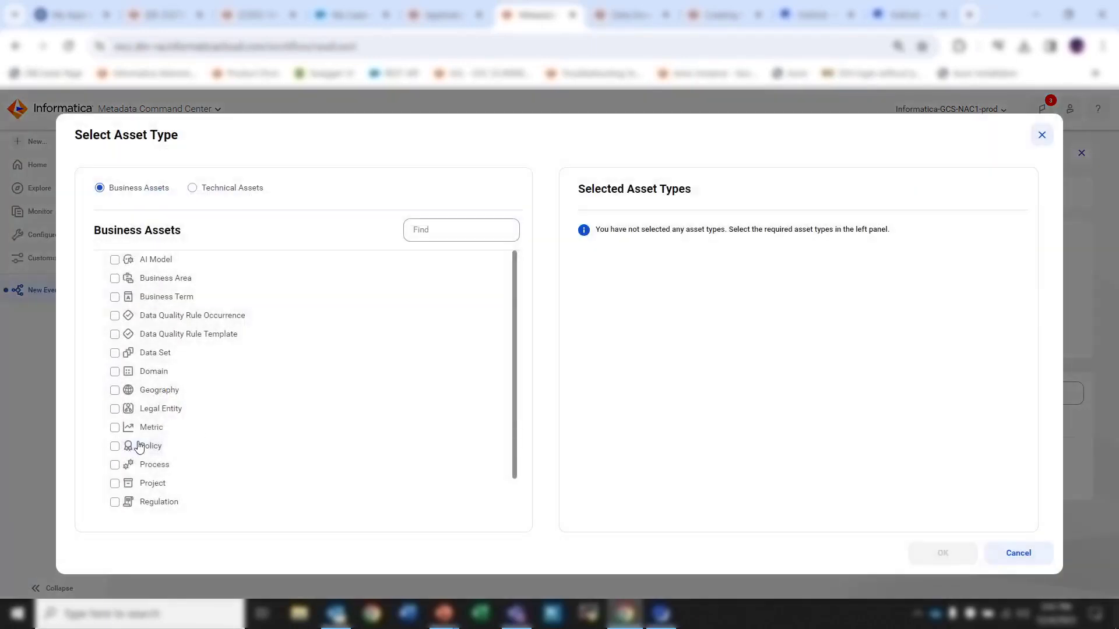
left_click(140, 446)
left_click(941, 552)
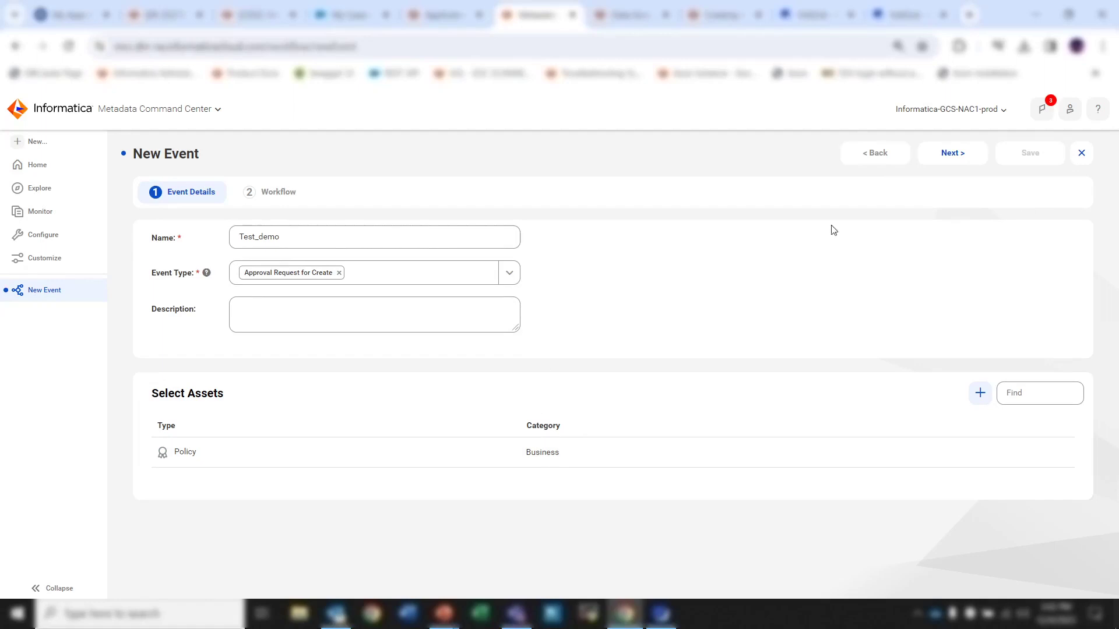
Step: Continue to the event's workflow settings and assign Process2 from the Default location as its process
left_click(950, 152)
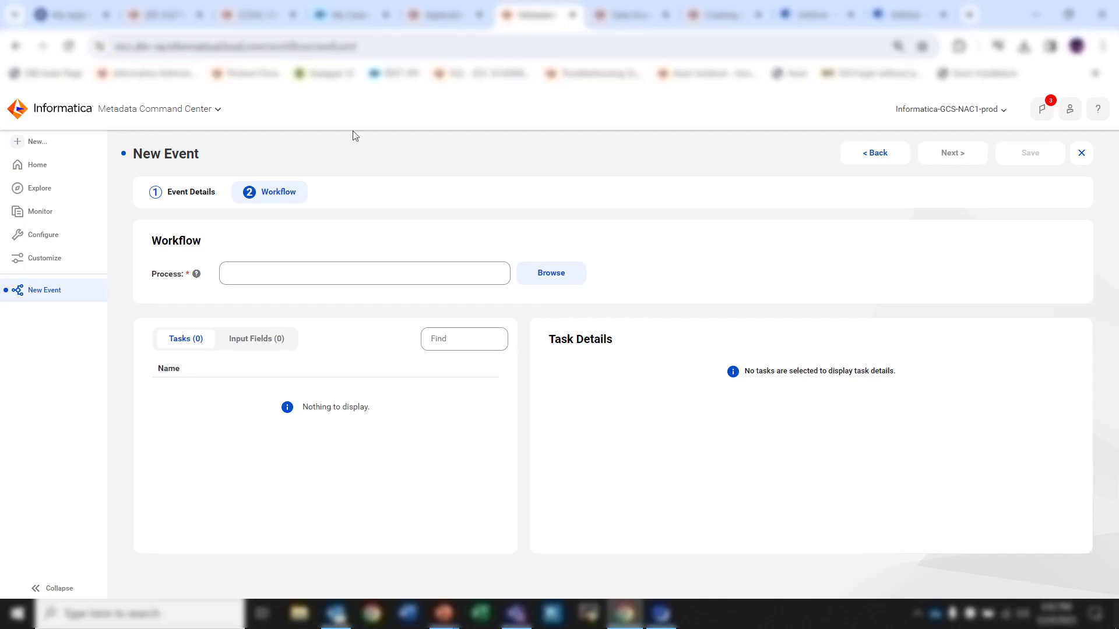
left_click(541, 269)
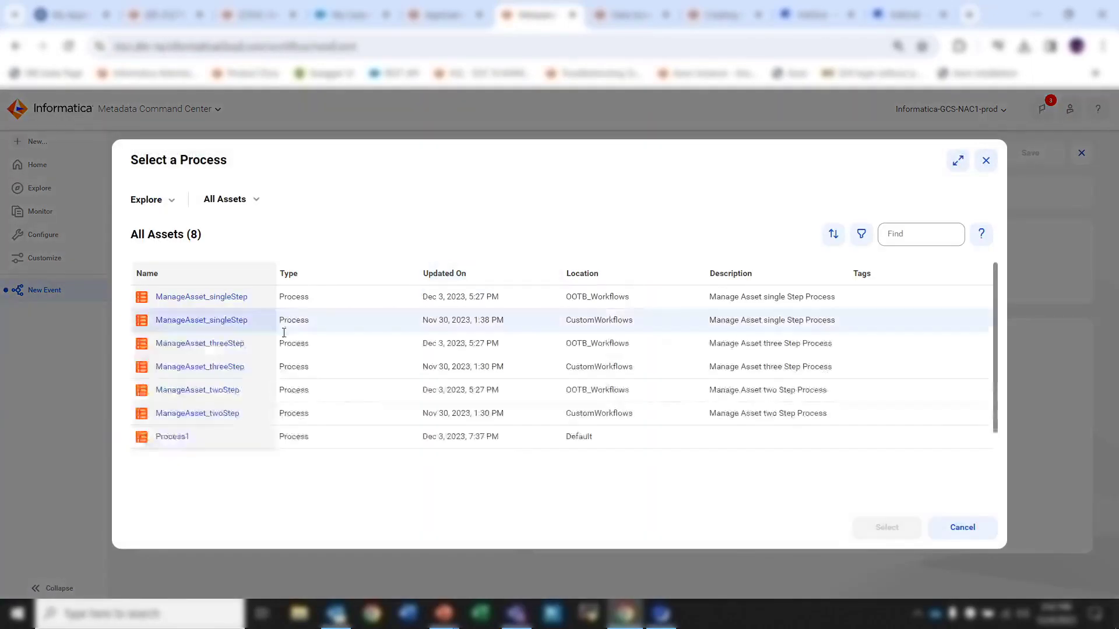
left_click(449, 22)
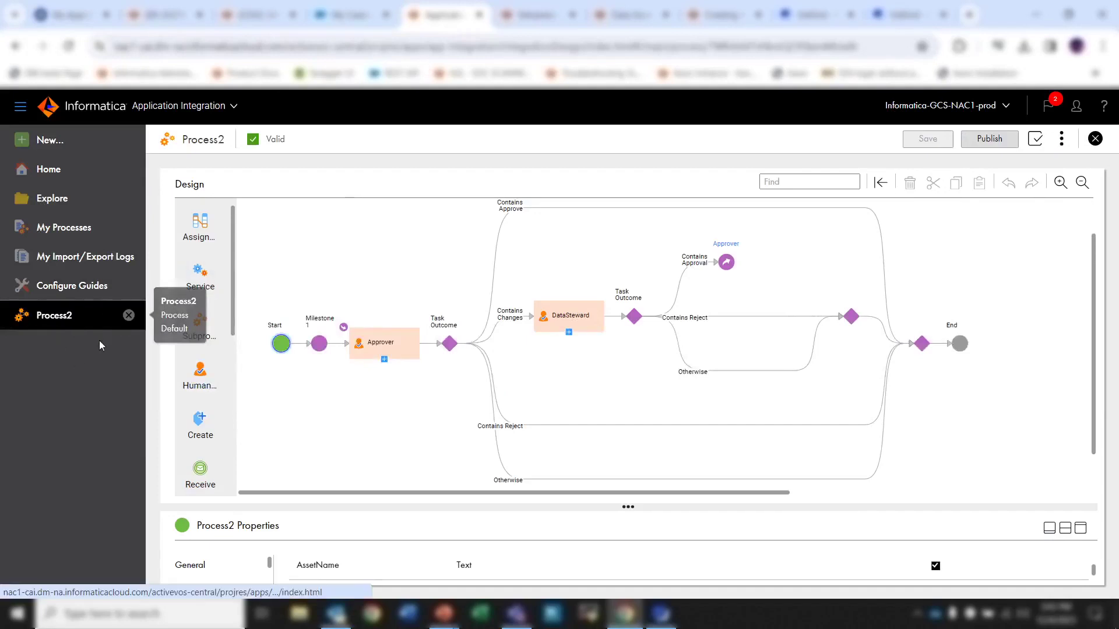
key("ctrl+Tab")
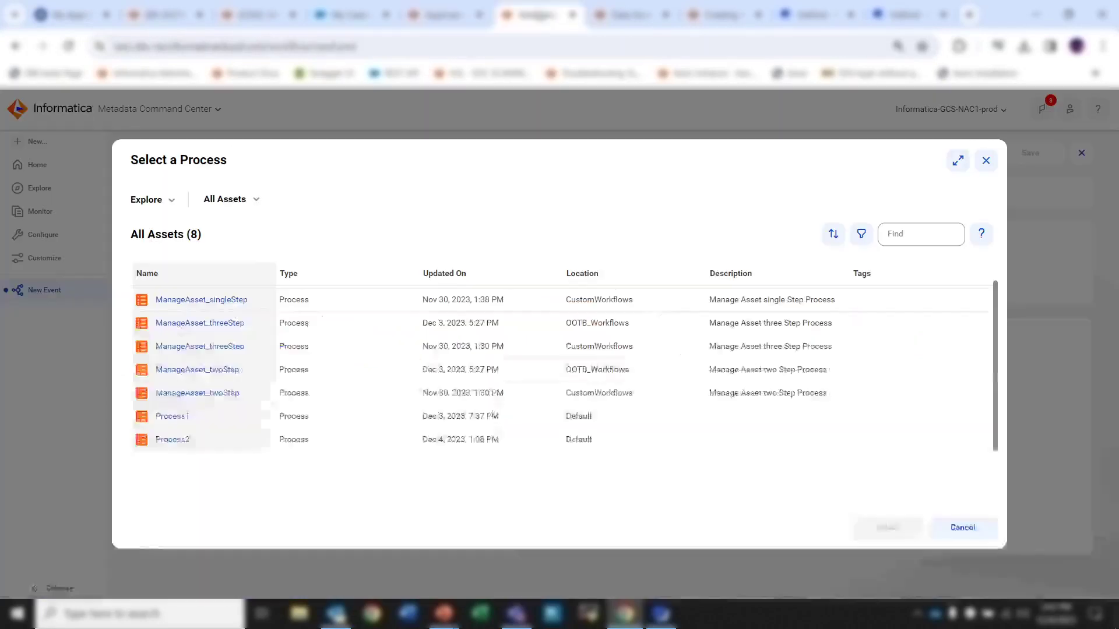
left_click(227, 443)
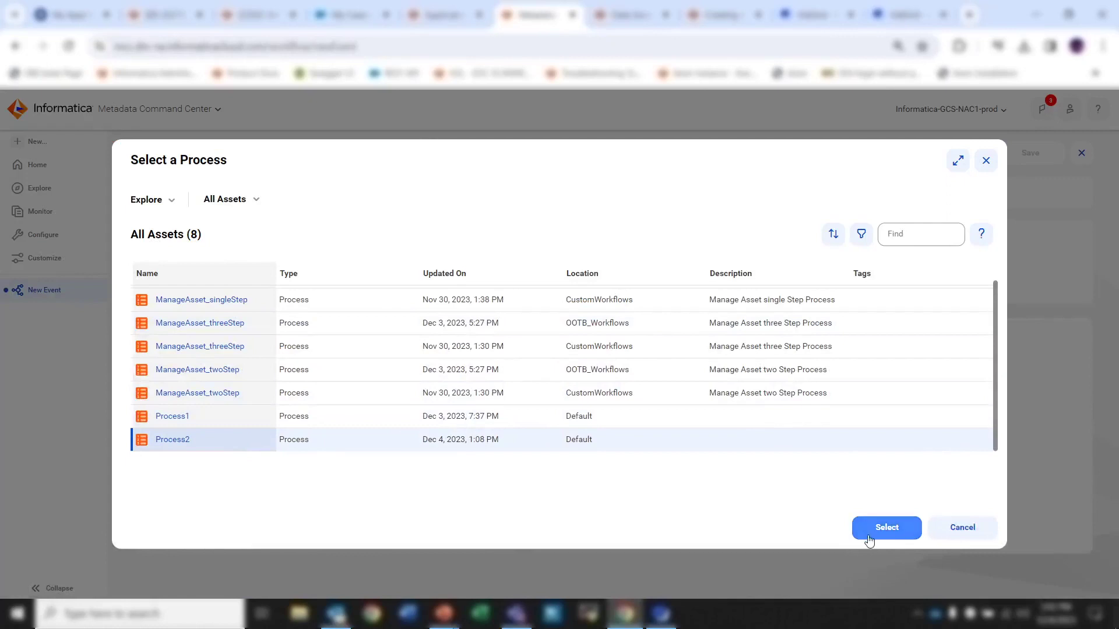
left_click(869, 540)
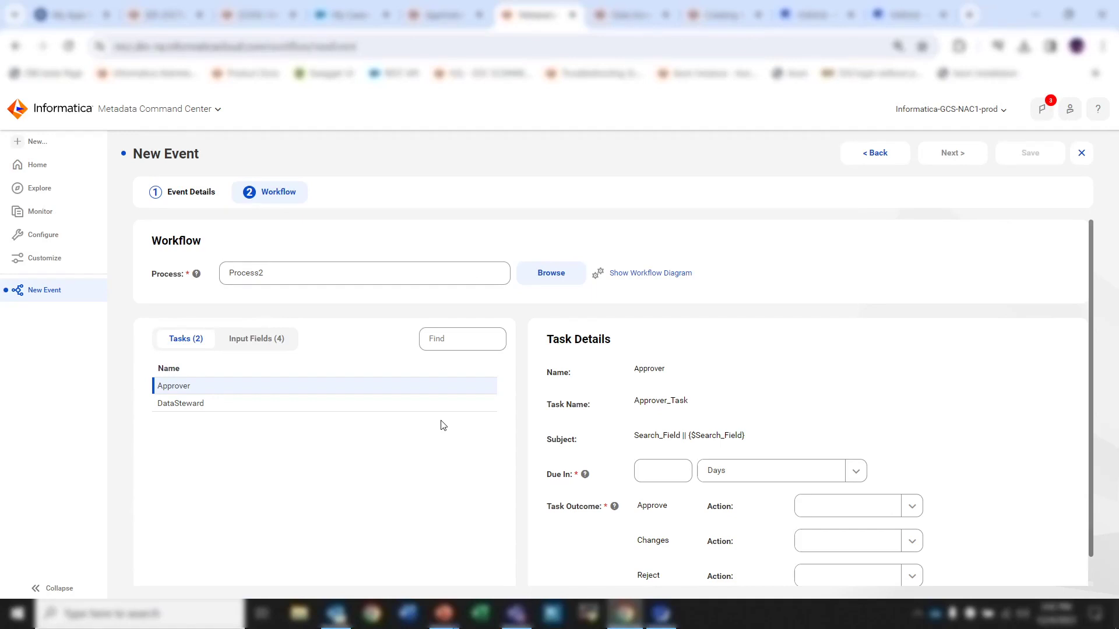
Step: Examine the tasks and input fields of Process2 and compare them with its design in Application Integration
scroll(407, 416, "down", 1)
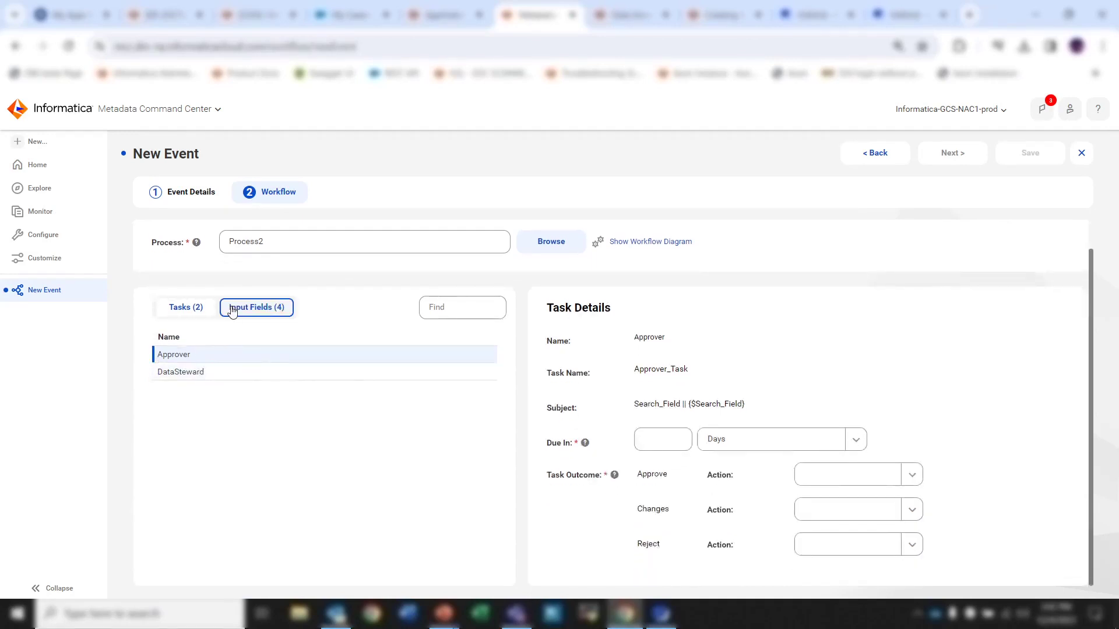
scroll(233, 312, "up", 1)
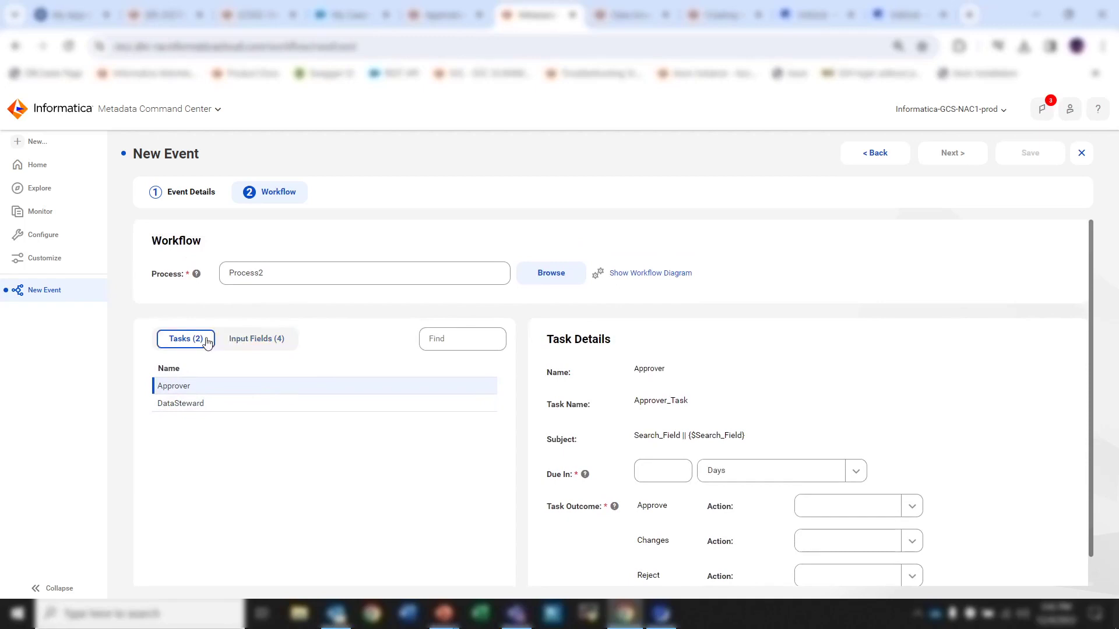
left_click(236, 343)
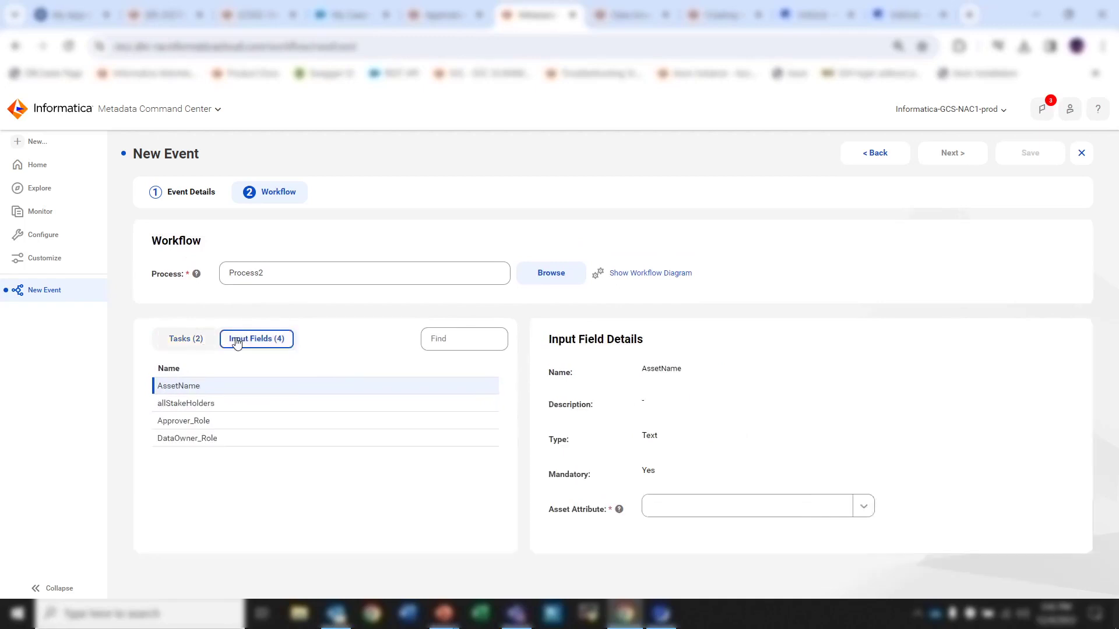
left_click(194, 342)
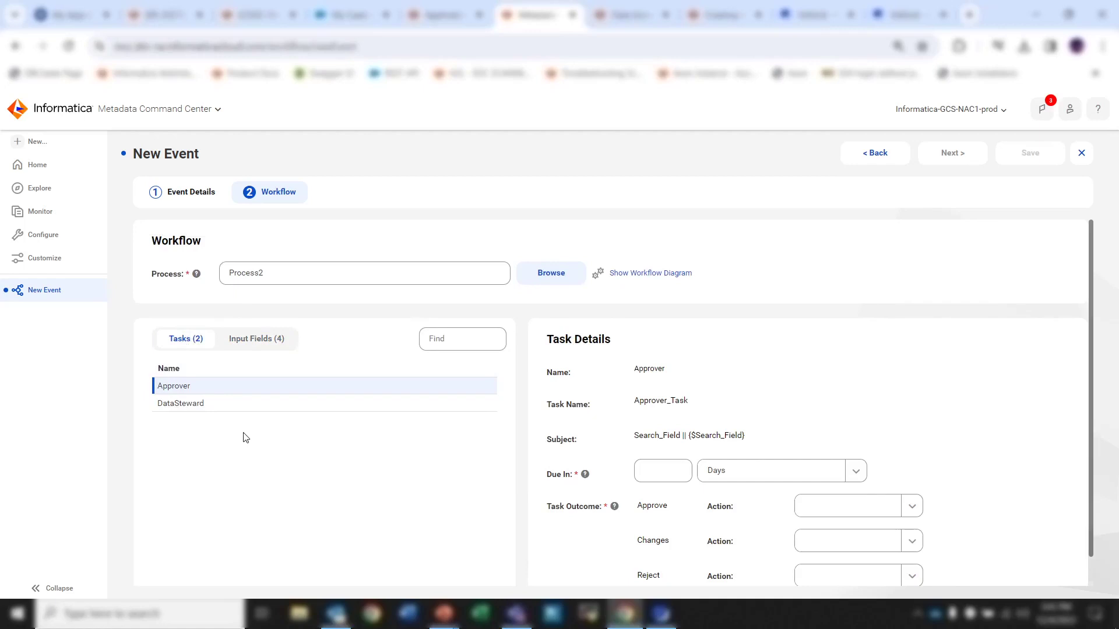
left_click(439, 15)
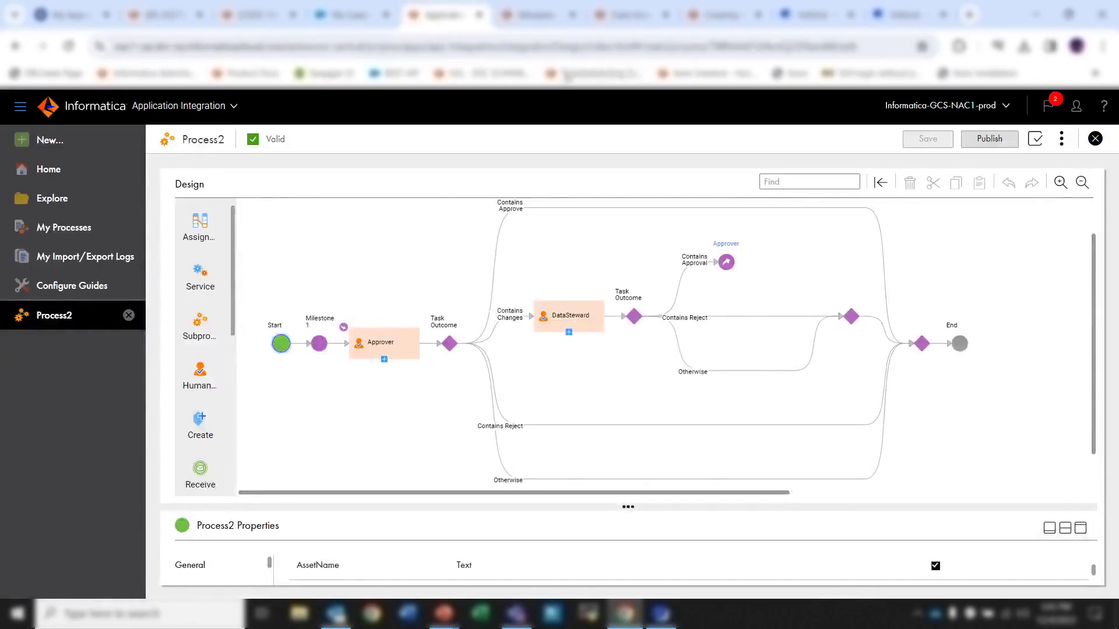
left_click(542, 17)
left_click(325, 401)
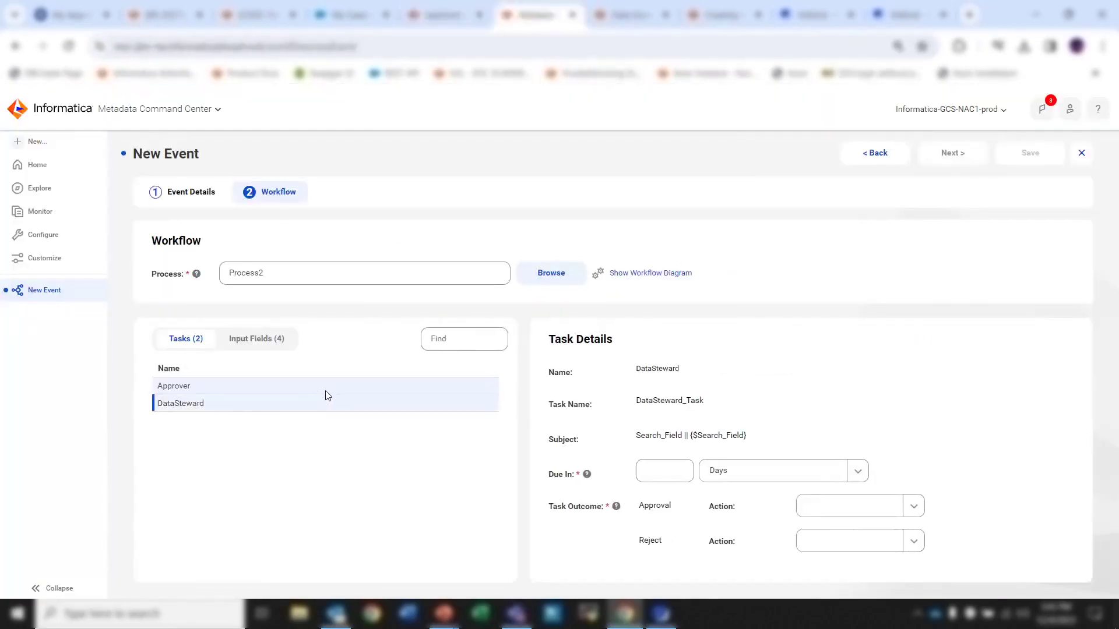
Step: Set the Approver task's due time to 2 days
left_click(326, 391)
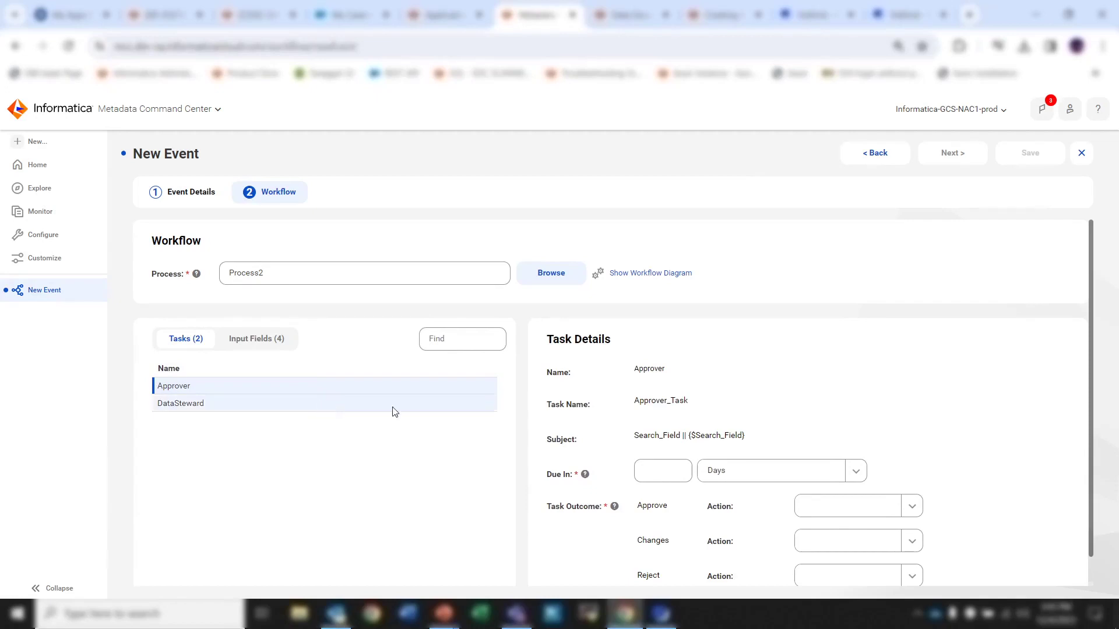
scroll(816, 415, "down", 1)
left_click(647, 431)
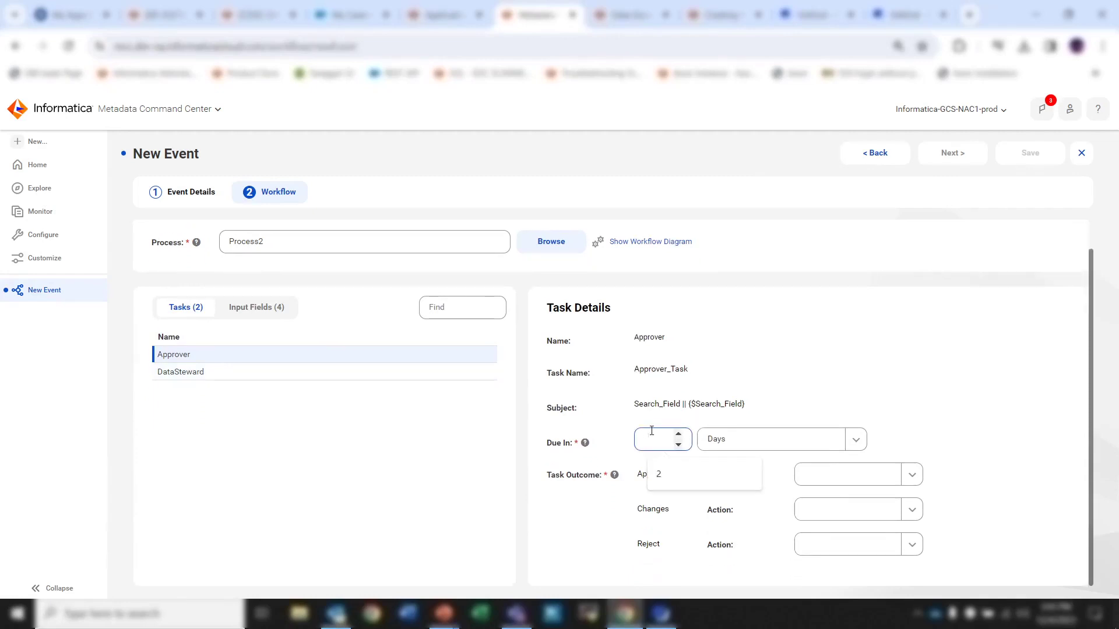
left_click(1036, 479)
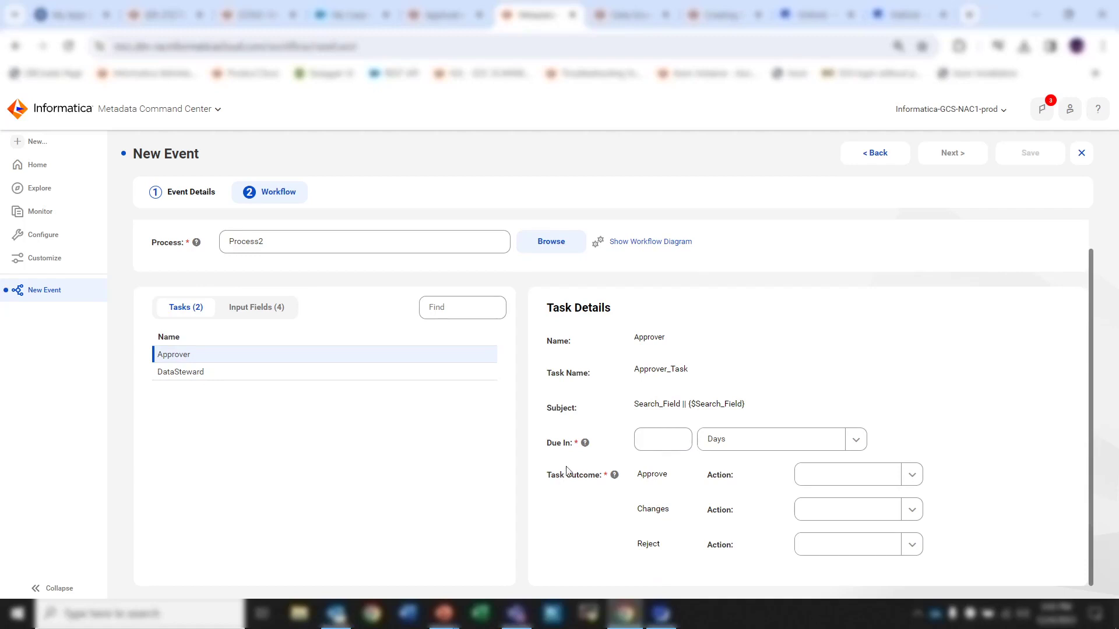
left_click(645, 445)
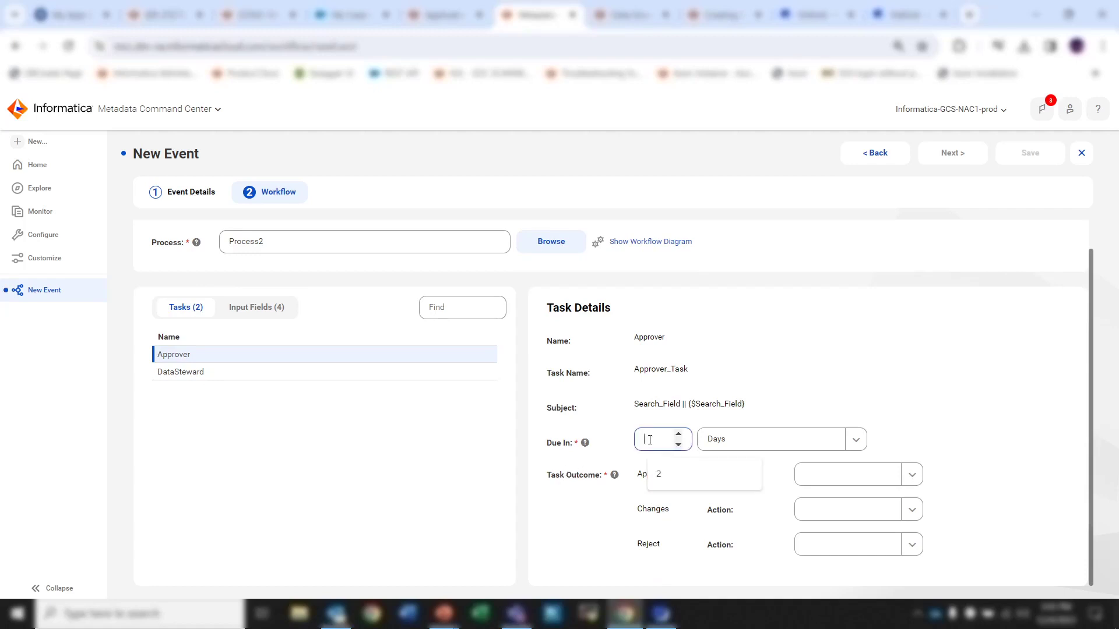
left_click(670, 482)
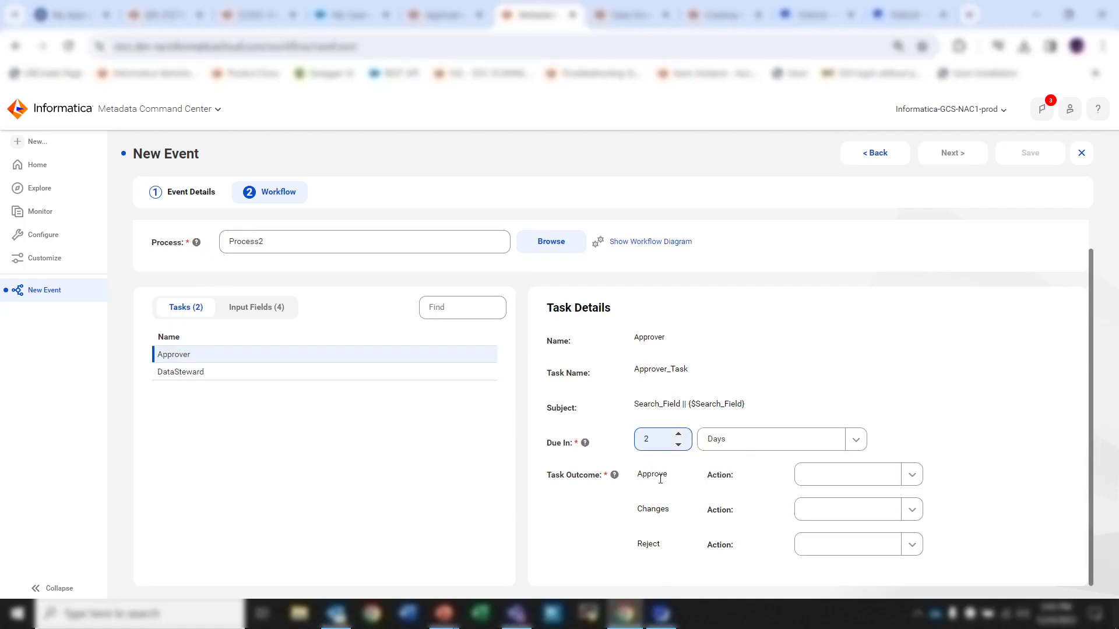
Step: Set the Approver task's outcome actions to Publish for Approve, In Review for Changes and Discard Draft for Reject
left_click(912, 475)
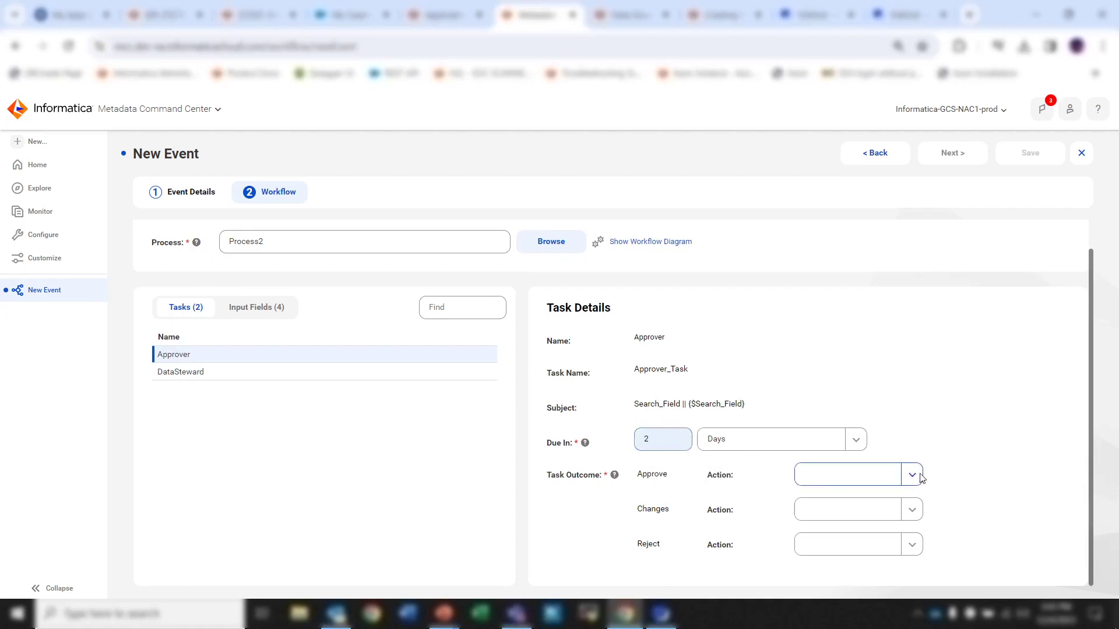
left_click(858, 451)
left_click(912, 510)
left_click(886, 472)
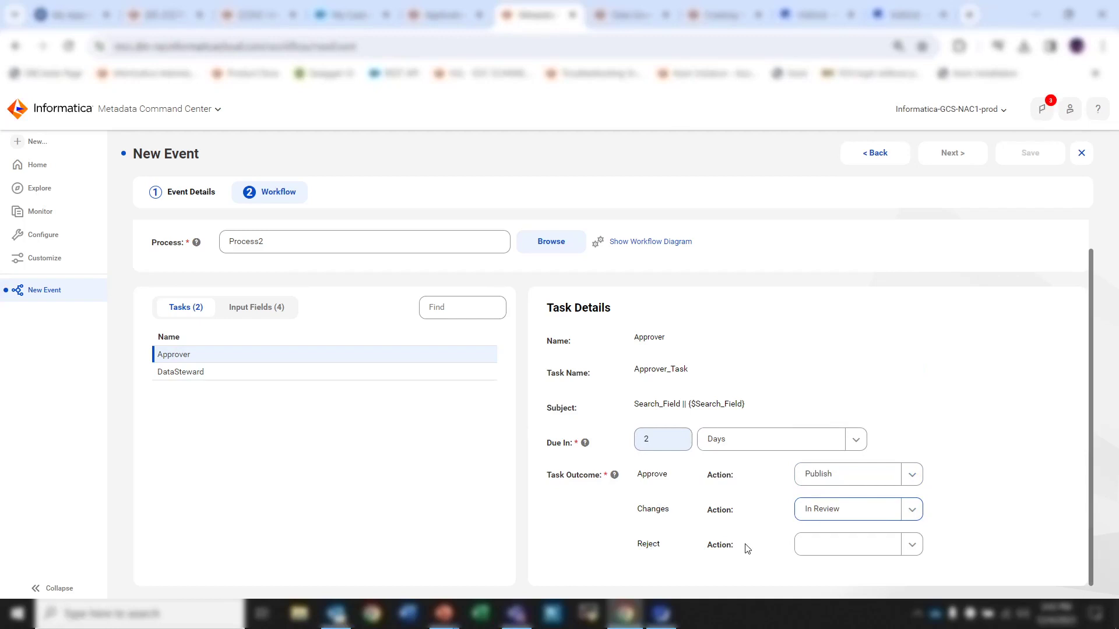
left_click(912, 544)
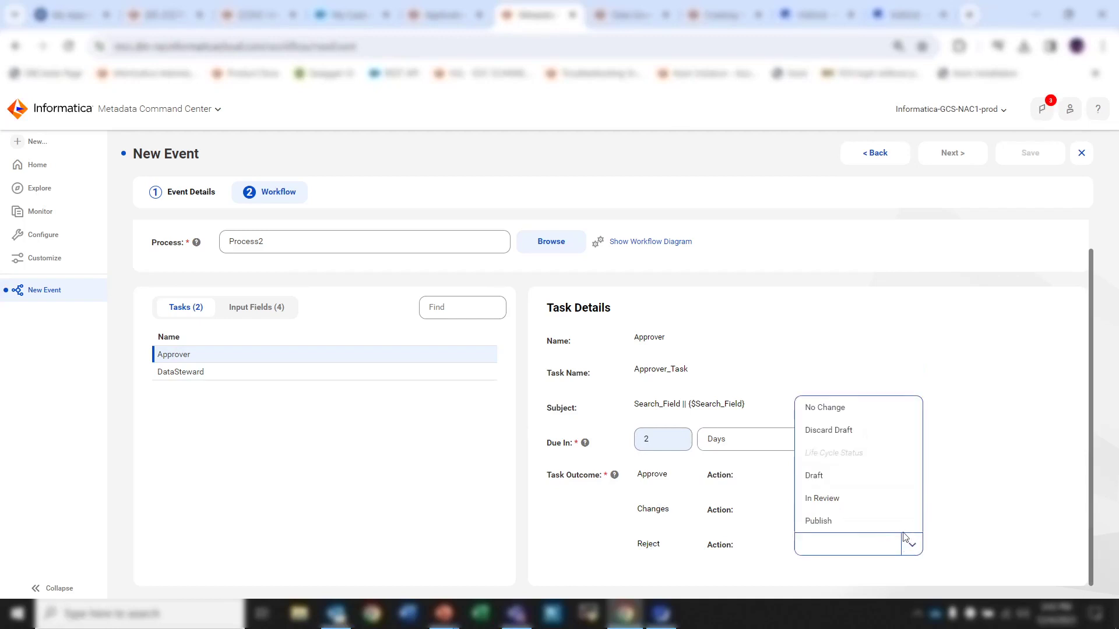
left_click(875, 438)
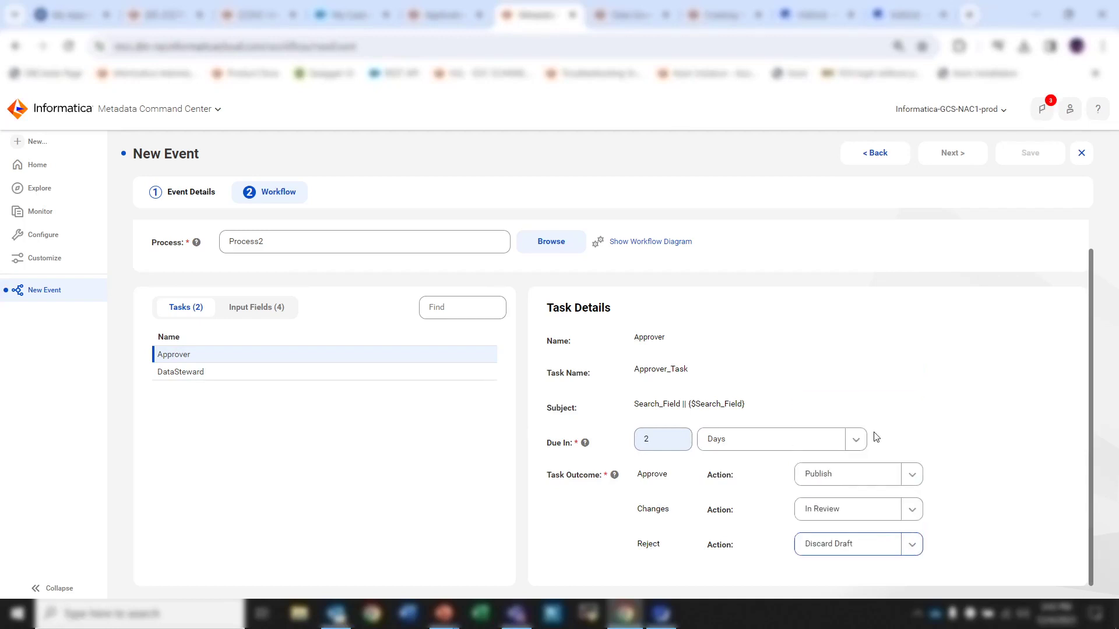
Step: Set the DataSteward task's due time to 2 days
left_click(302, 375)
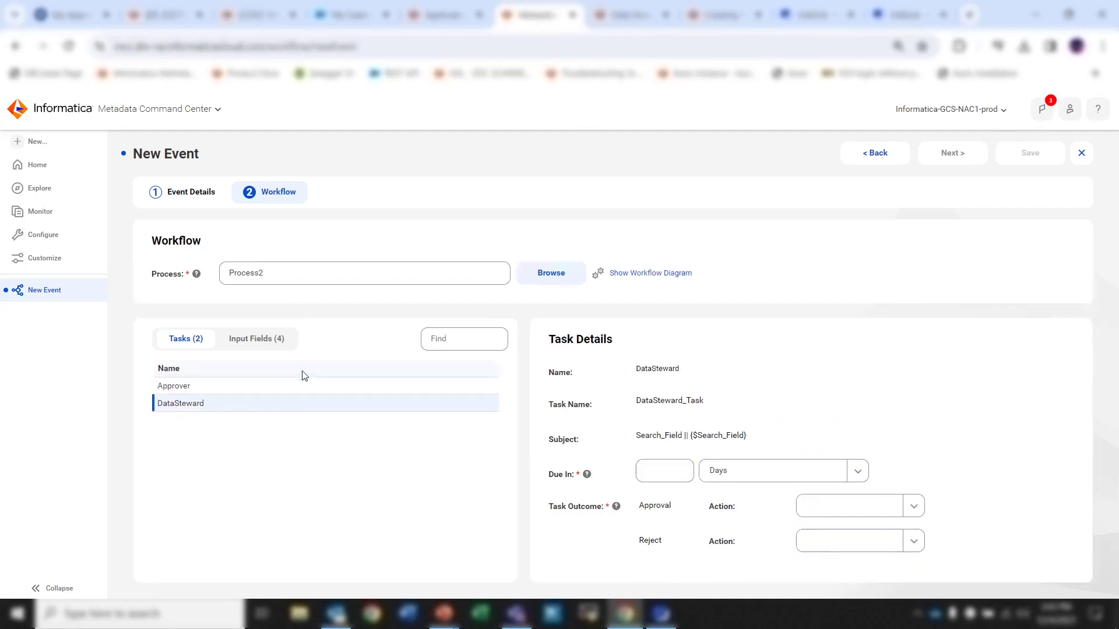
left_click(659, 474)
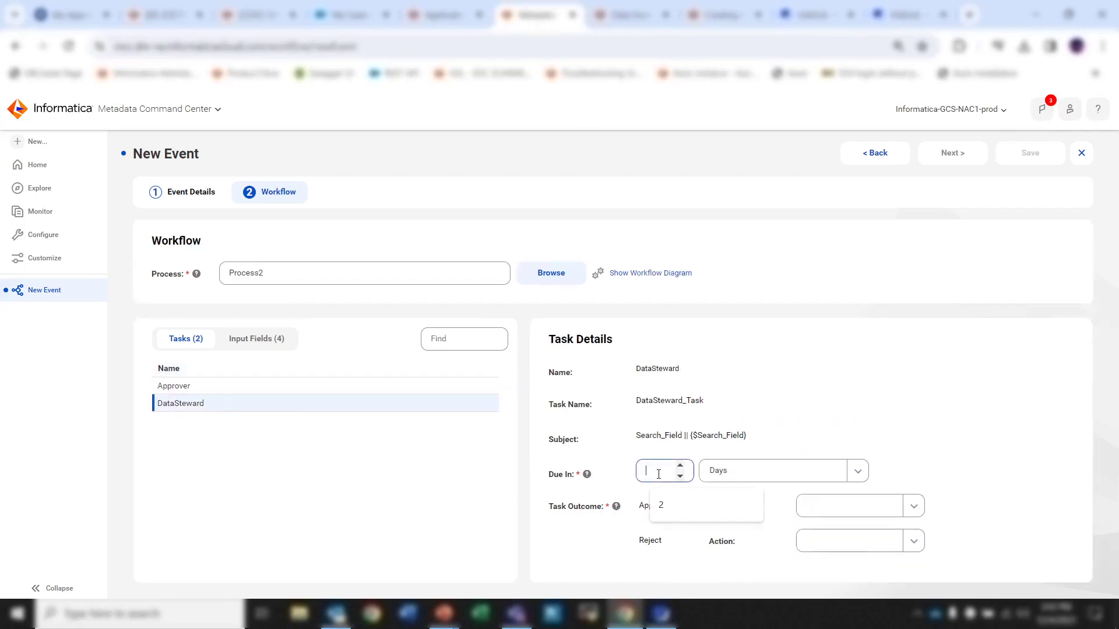
left_click(670, 508)
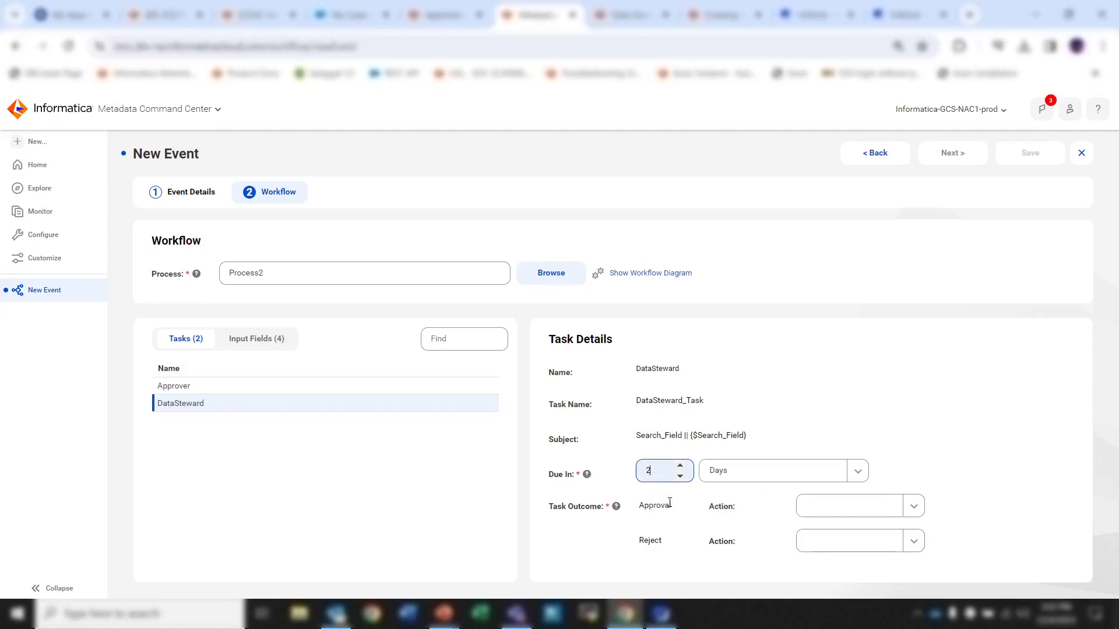
Step: Set the DataSteward task's outcome actions to In Review for Approval and Draft for Reject
left_click(913, 504)
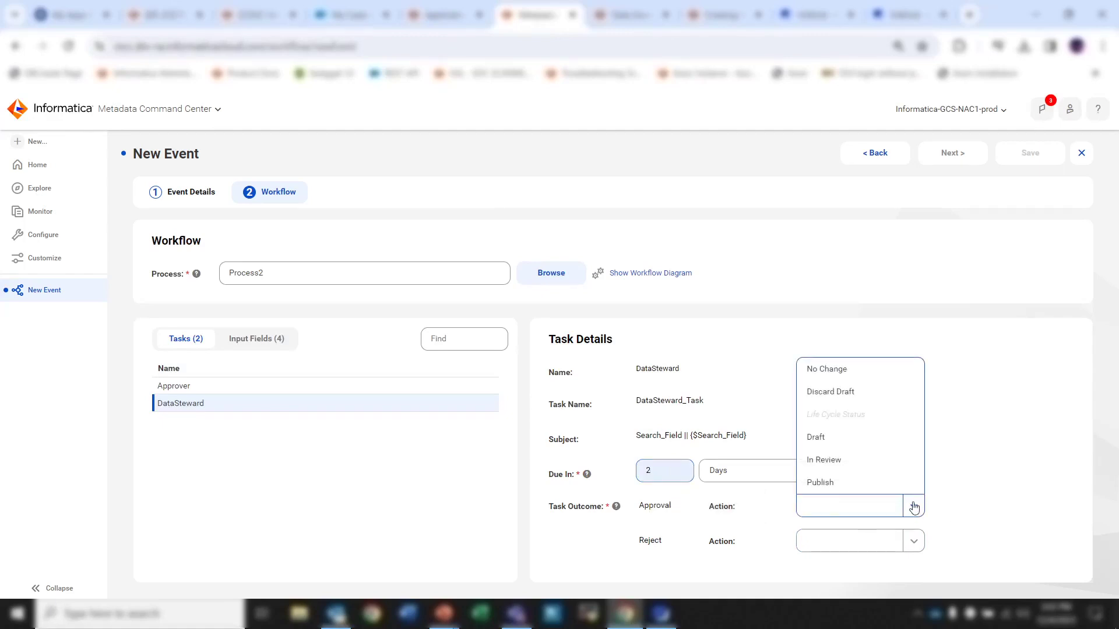
left_click(884, 468)
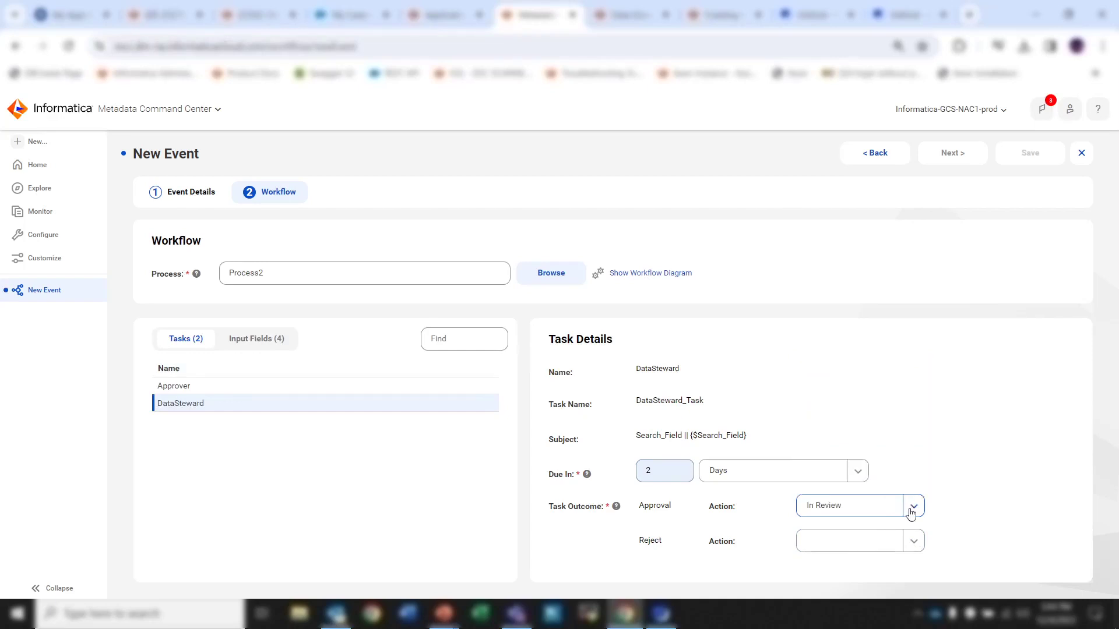
left_click(913, 541)
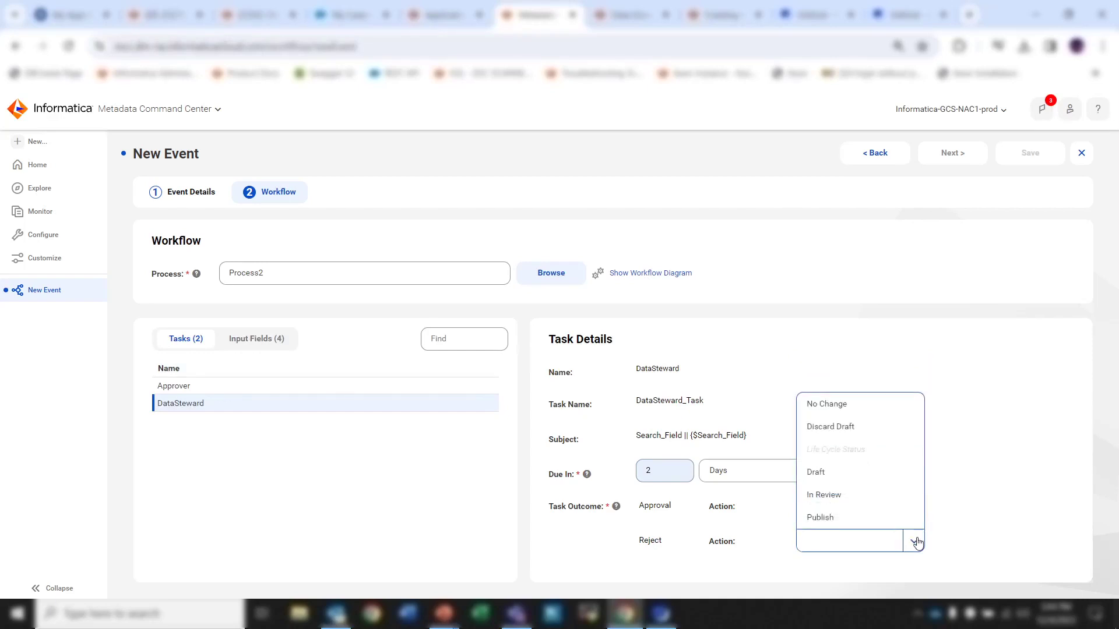
left_click(862, 475)
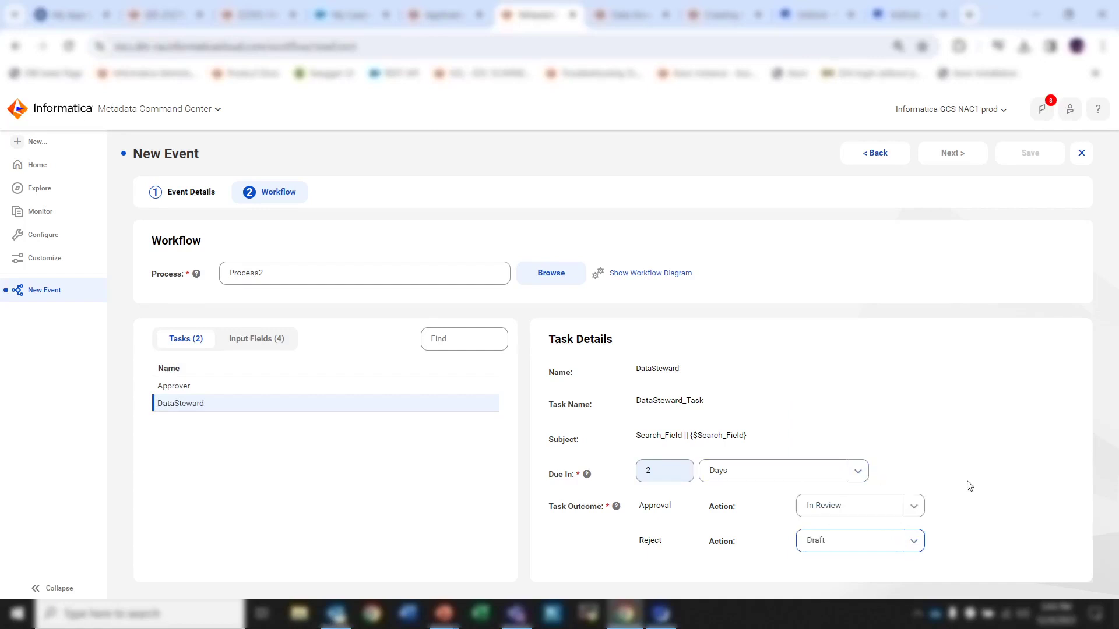
left_click(969, 486)
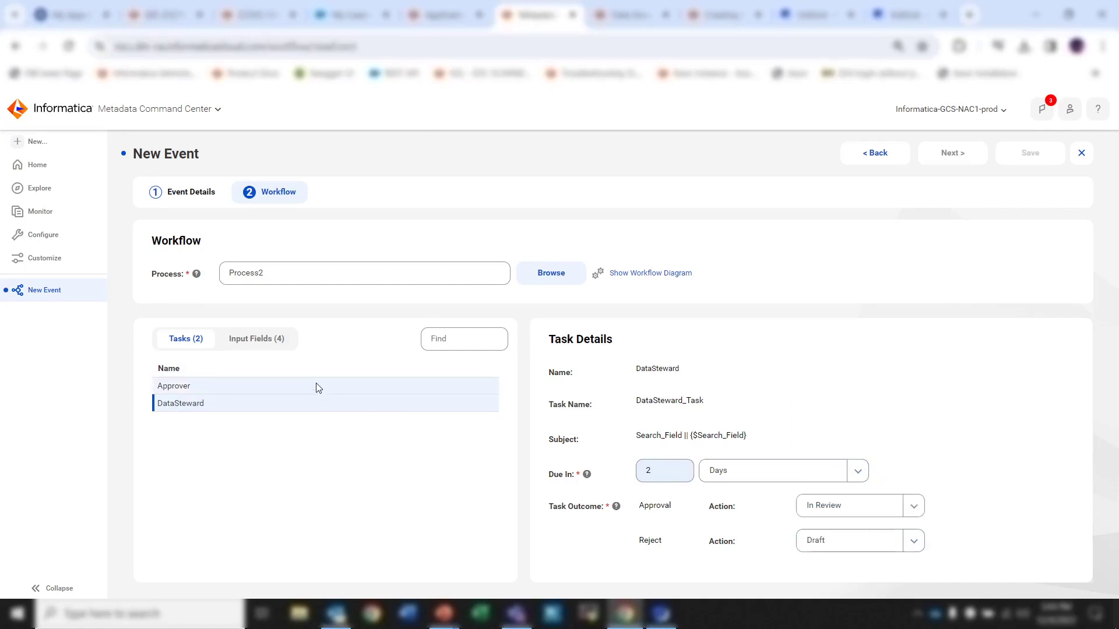
Step: Compare the event's input fields with the input fields and types defined for Process2 in Application Integration, and return to Metadata Command Center
left_click(253, 340)
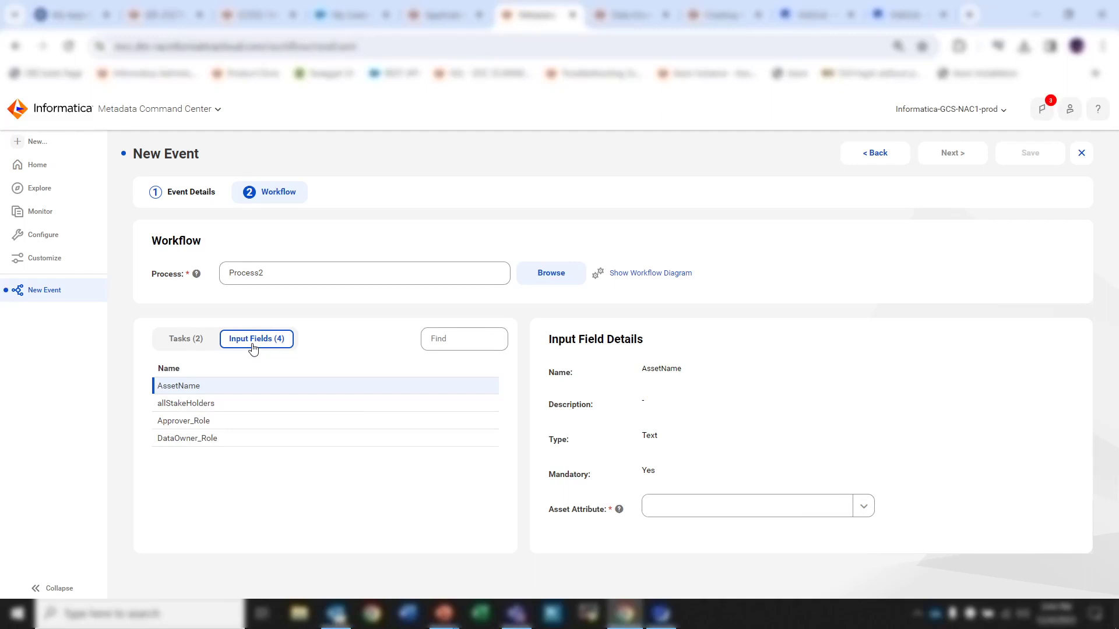
left_click(445, 15)
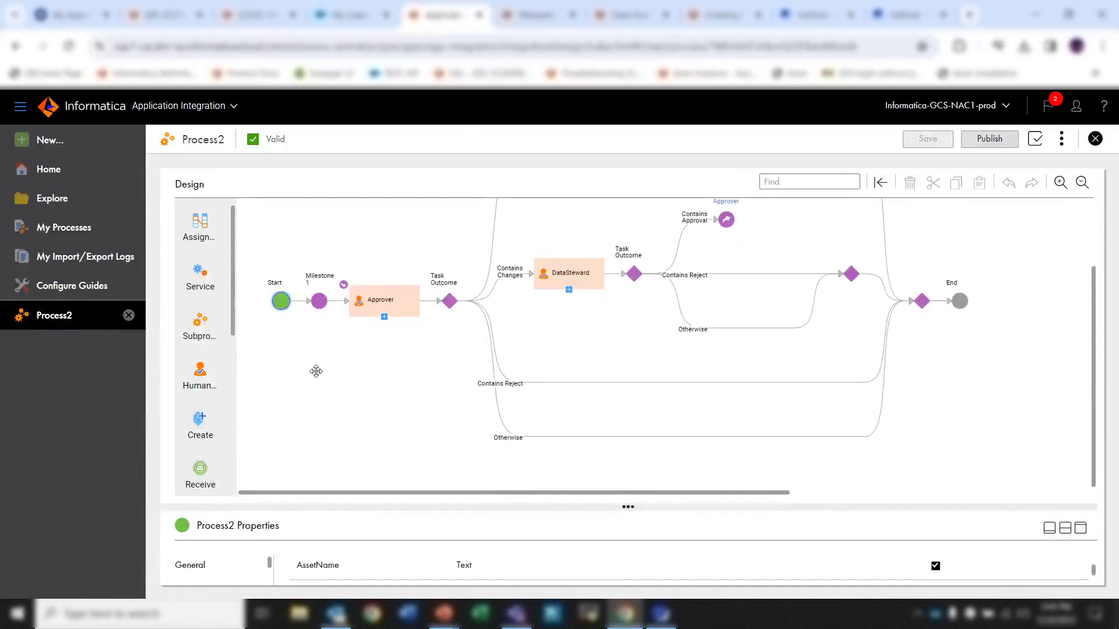
left_click_drag(628, 506, 616, 279)
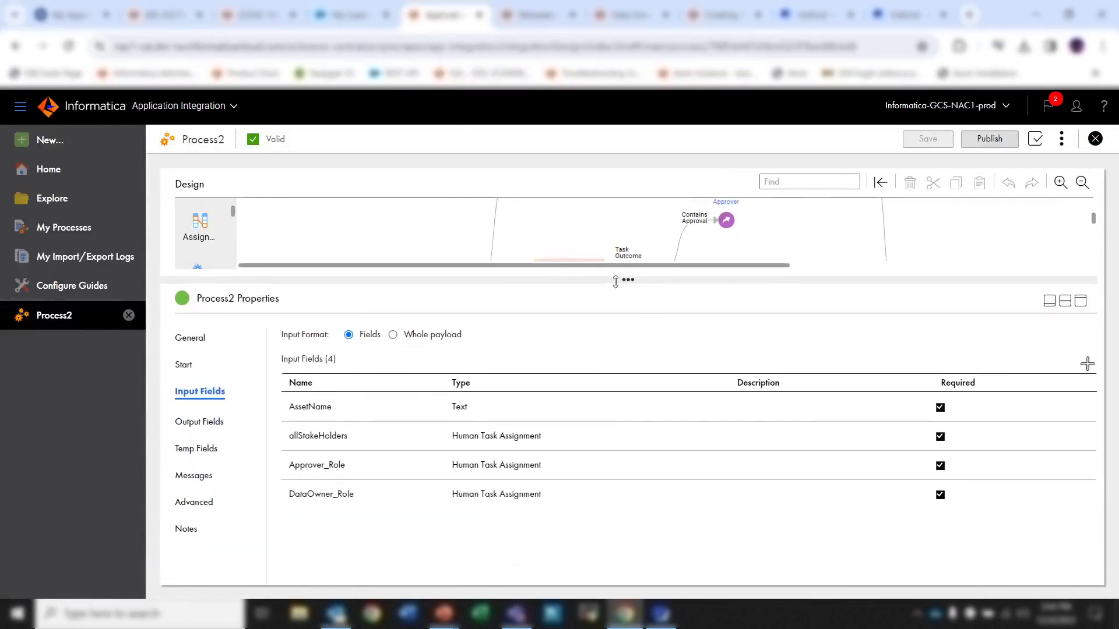
left_click(407, 412)
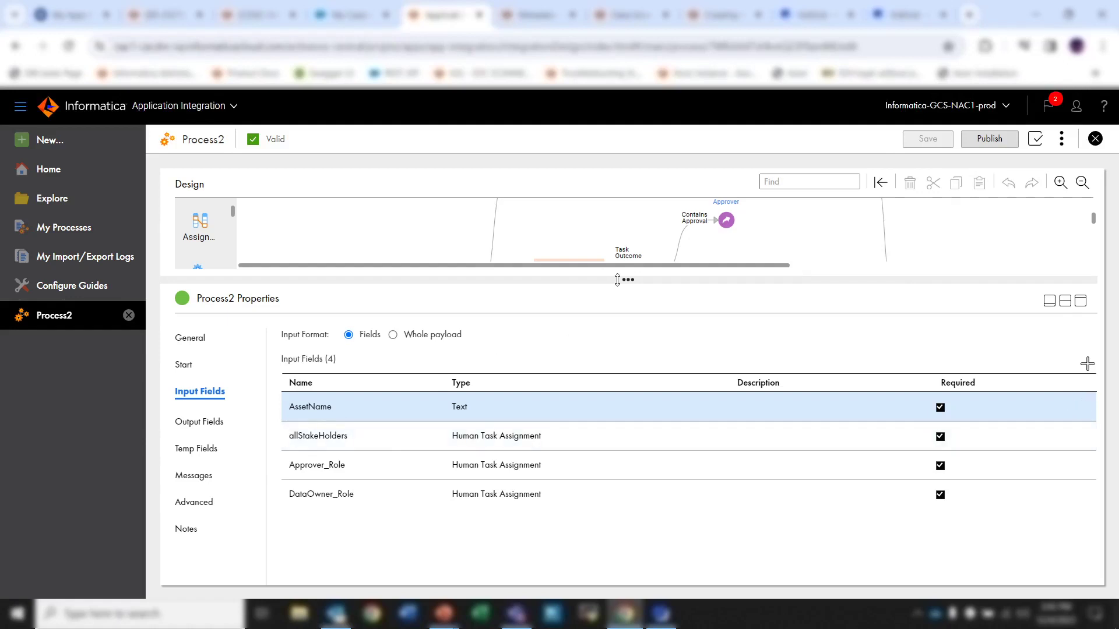
left_click_drag(627, 280, 624, 432)
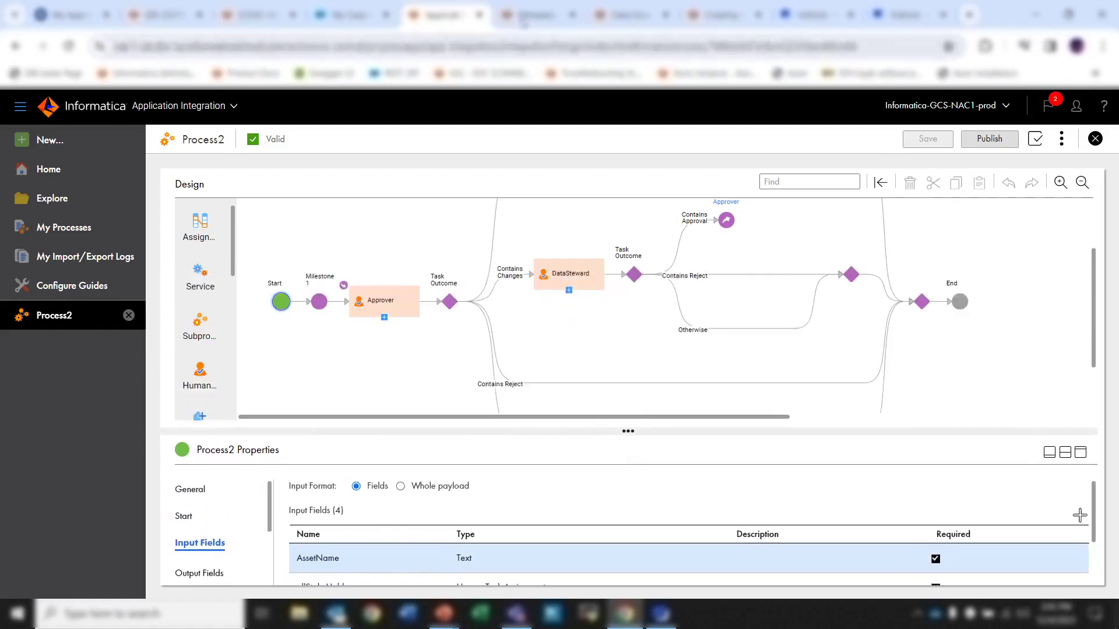
left_click(531, 16)
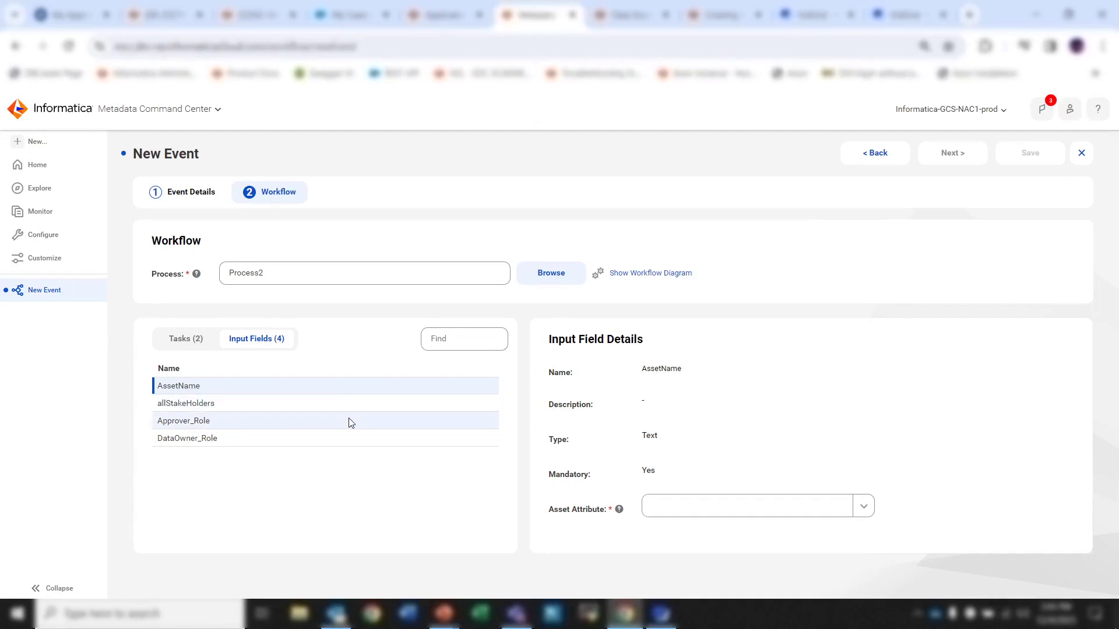
Step: Map the AssetName input field to the Asset Name attribute and the allStakeHolders input field to the All Stakeholders role
left_click(715, 508)
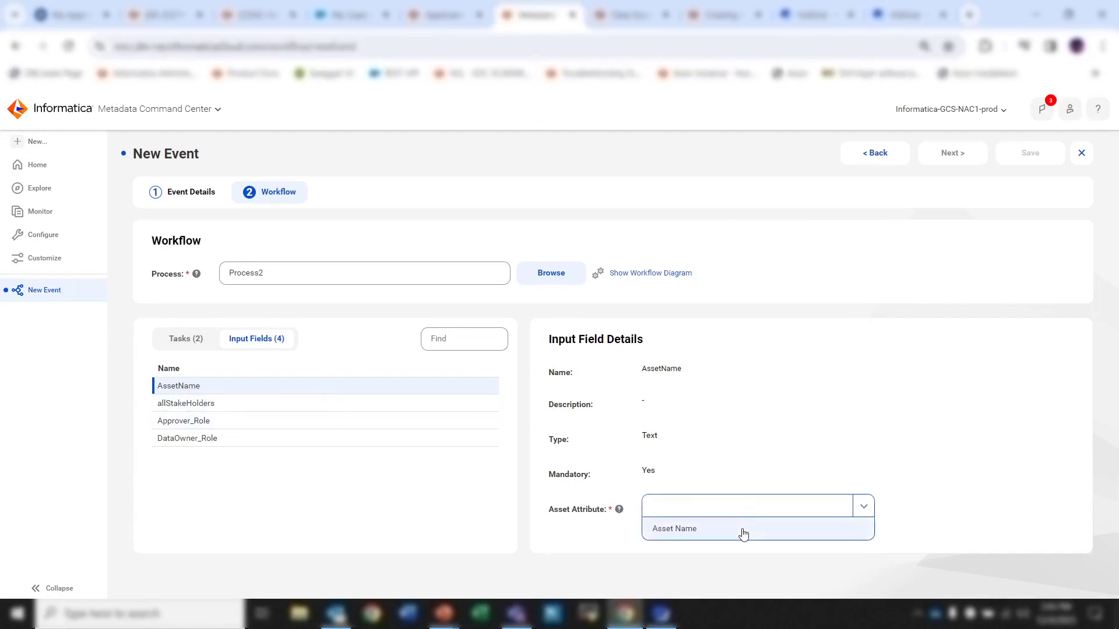
left_click(743, 532)
left_click(299, 405)
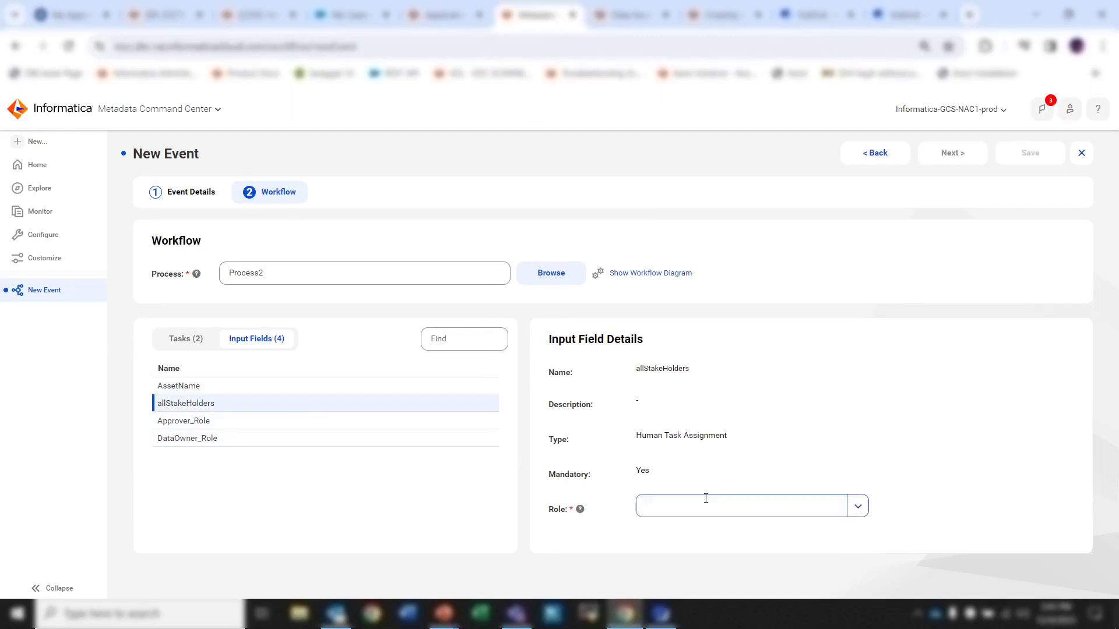
left_click(726, 503)
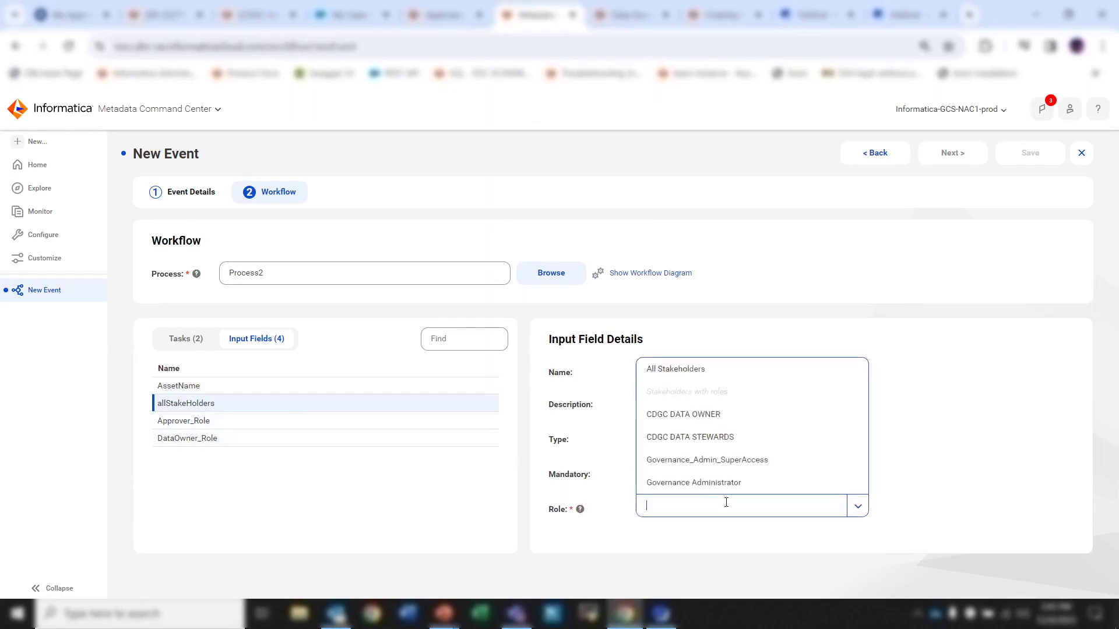
left_click(708, 368)
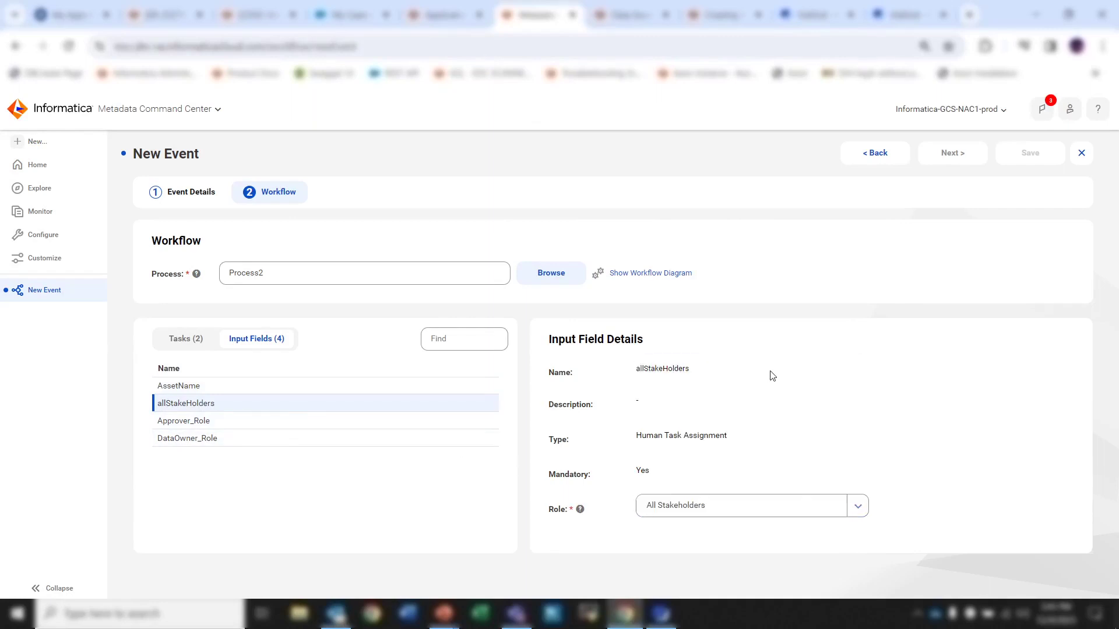
left_click(799, 503)
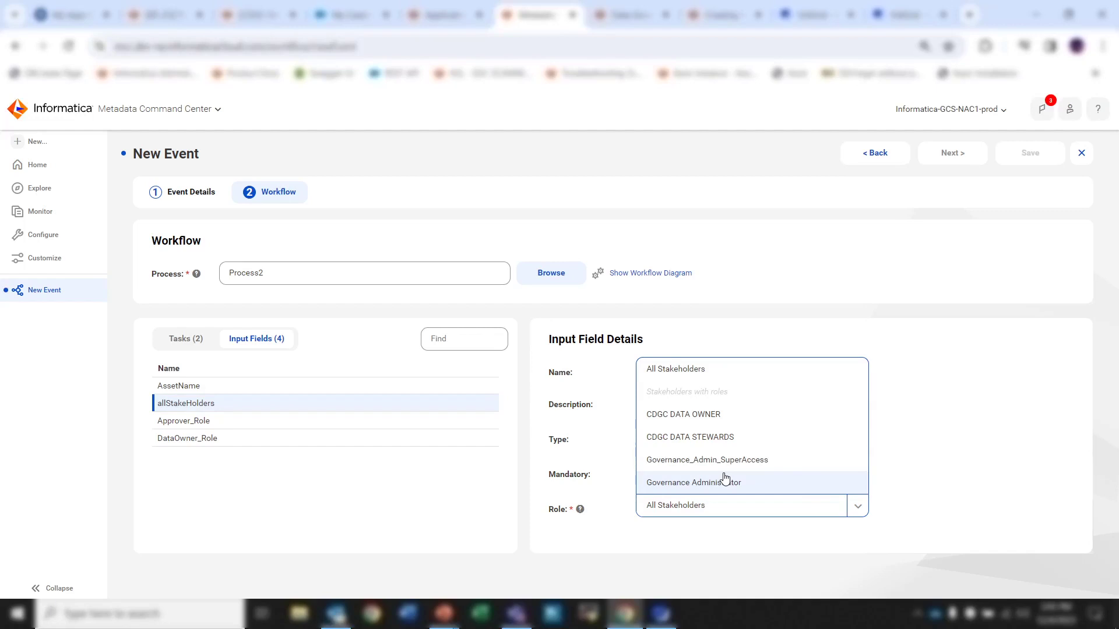
left_click(739, 532)
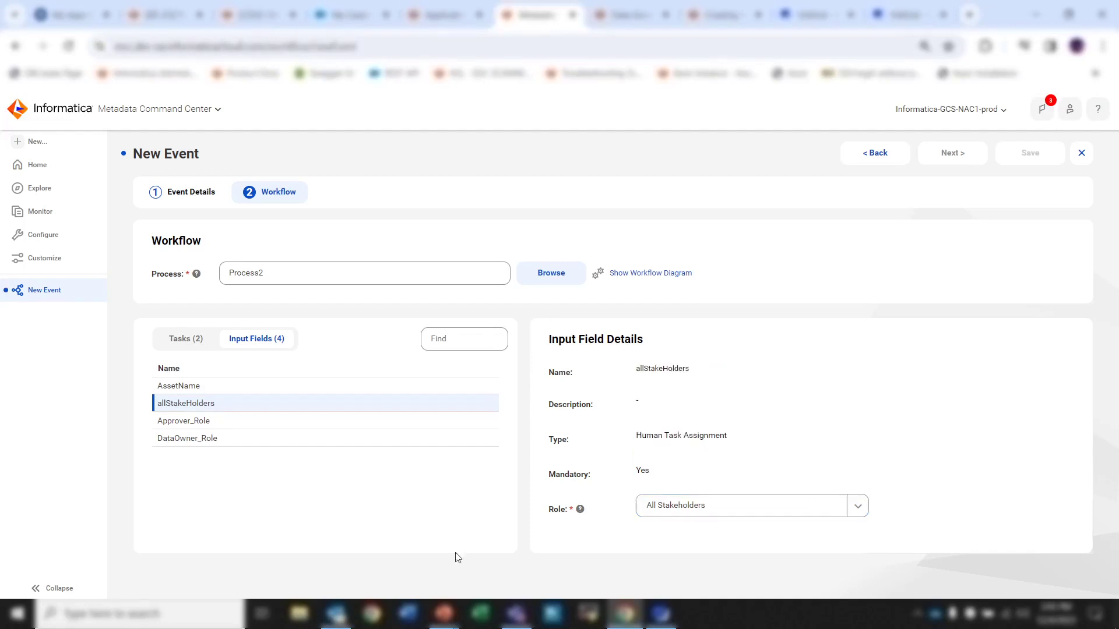
Step: Assign the Governance Administrator role to the Approver_Role and DataOwner_Role input fields, and save the event
left_click(232, 422)
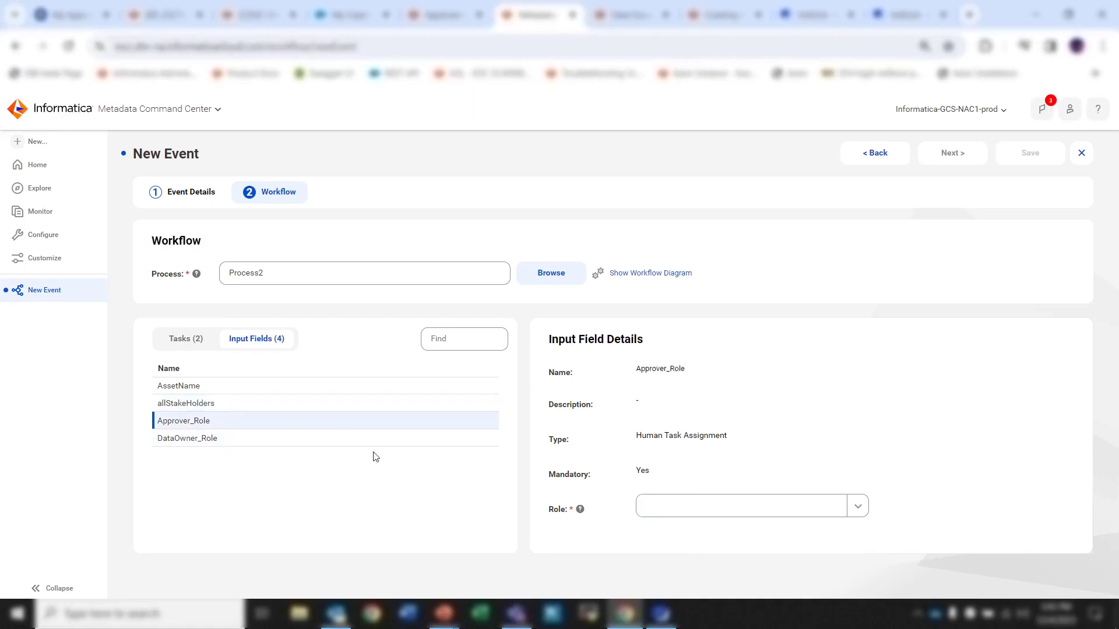
left_click(693, 508)
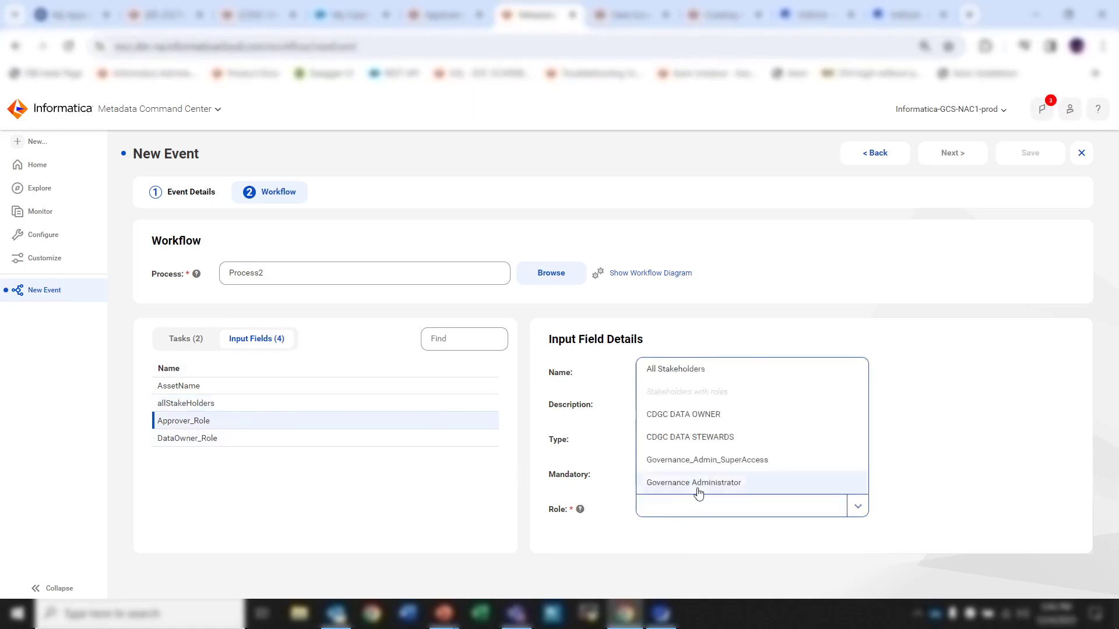
left_click(697, 487)
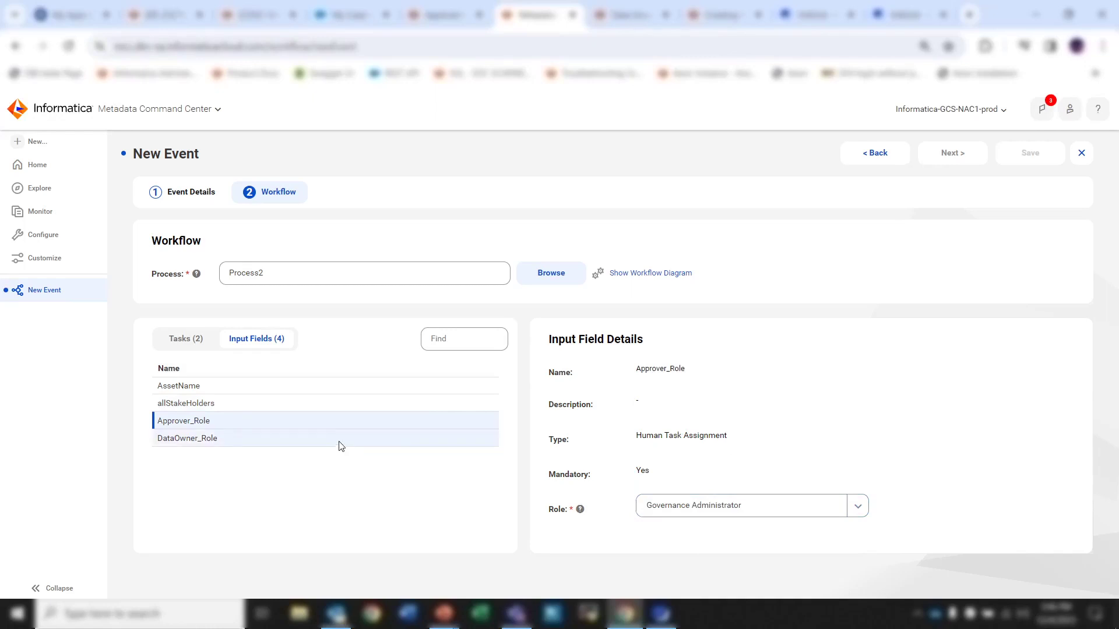
left_click(367, 442)
left_click(689, 509)
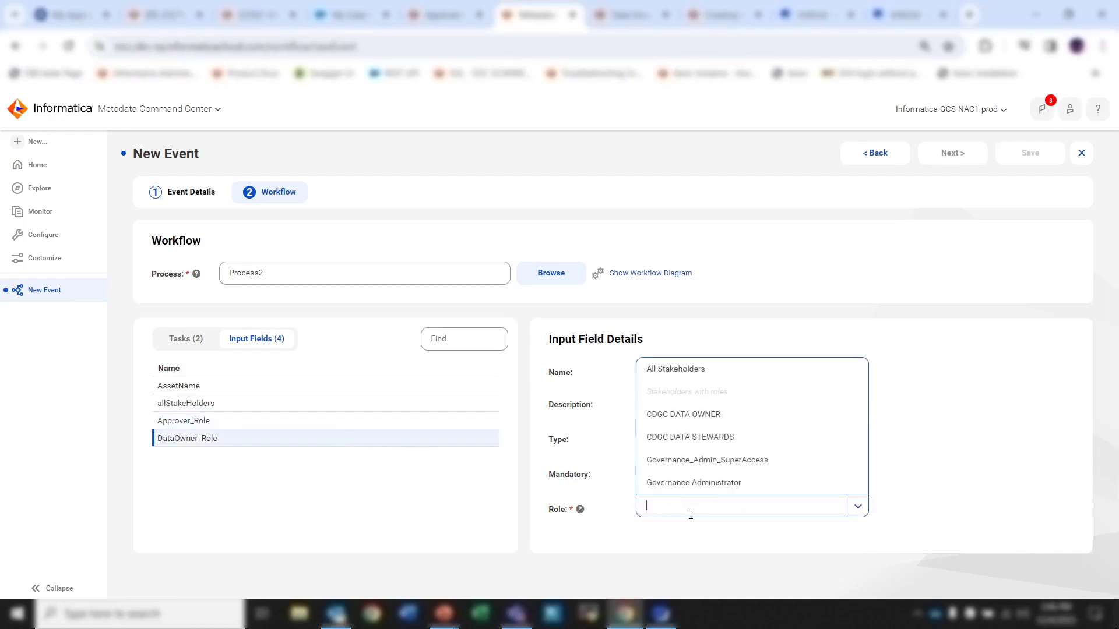
left_click(709, 492)
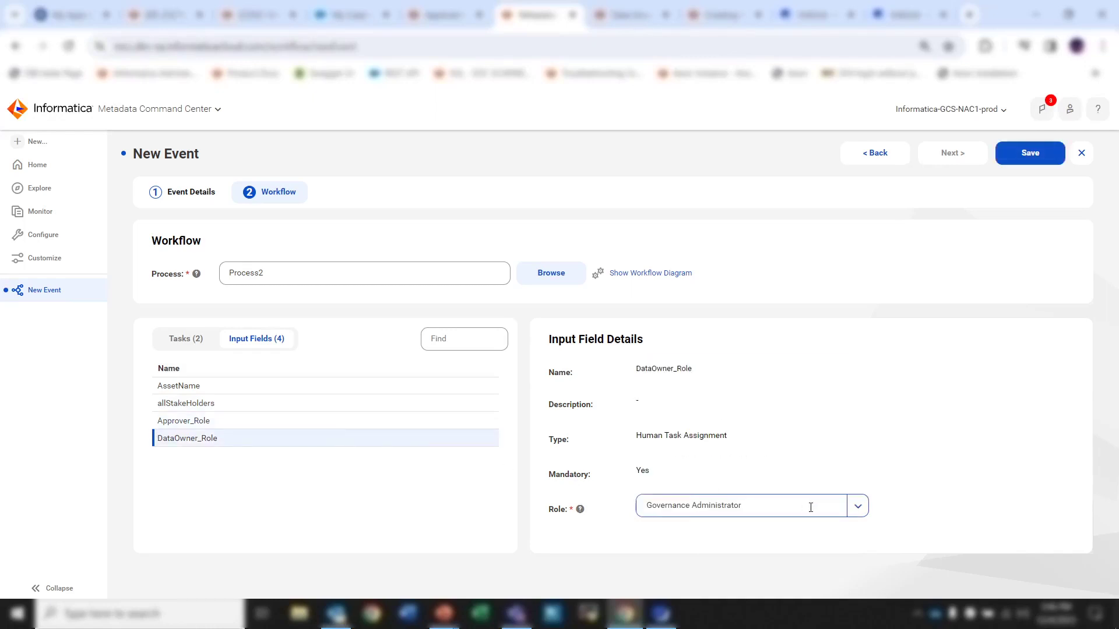
left_click(1025, 162)
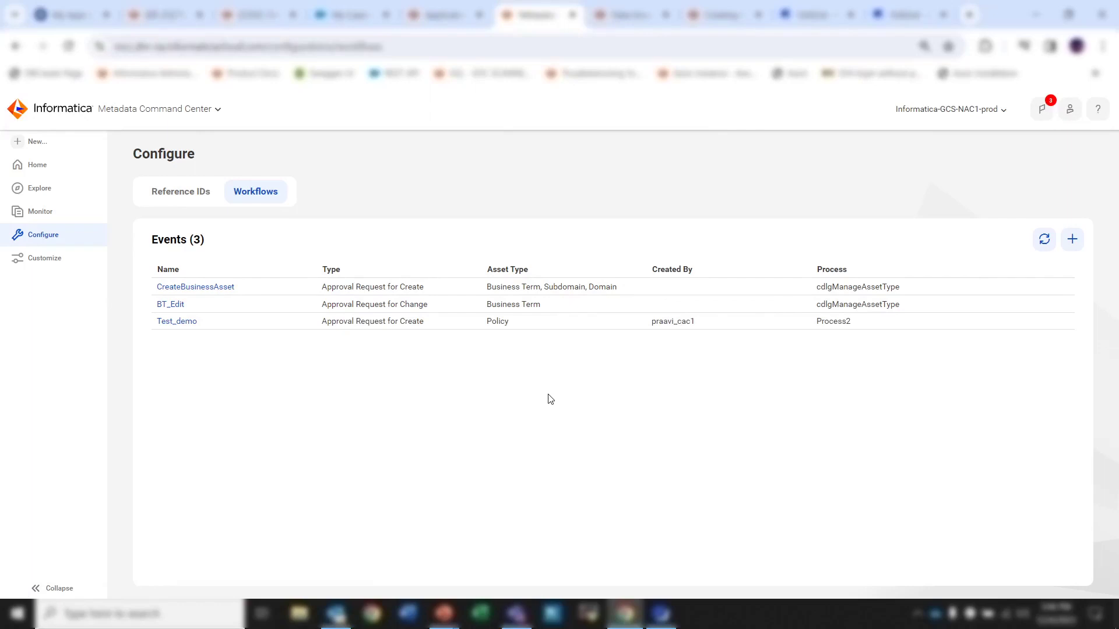
Step: Switch to Data Governance and Catalog, check the Workflow_demo policy's stakeholders, and send the policy for approval with a new ticket
key("ctrl+Tab")
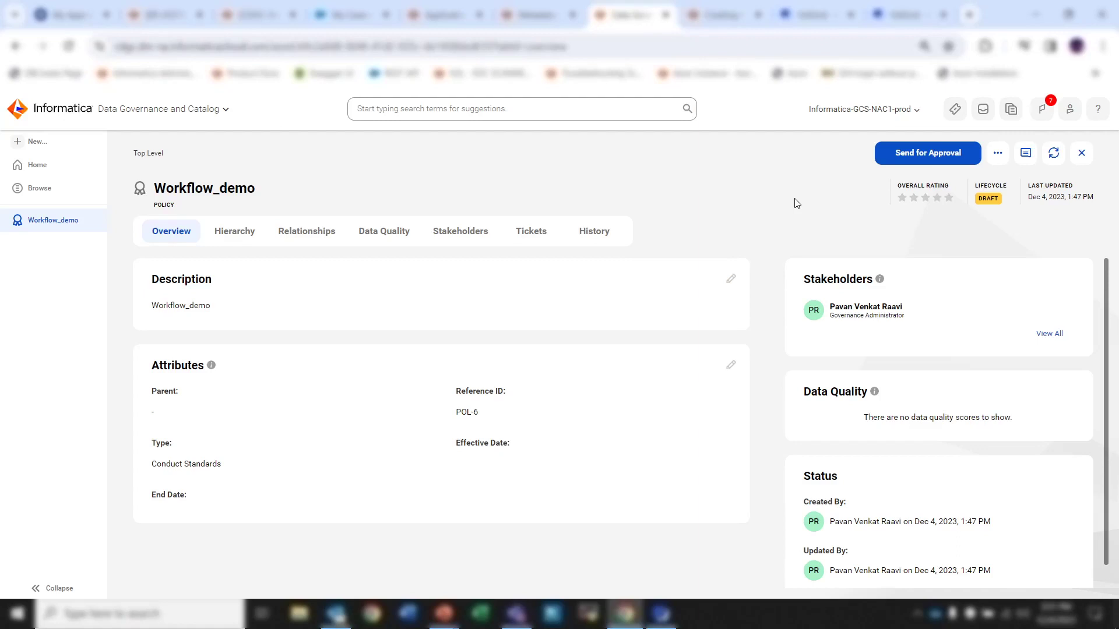
left_click(478, 232)
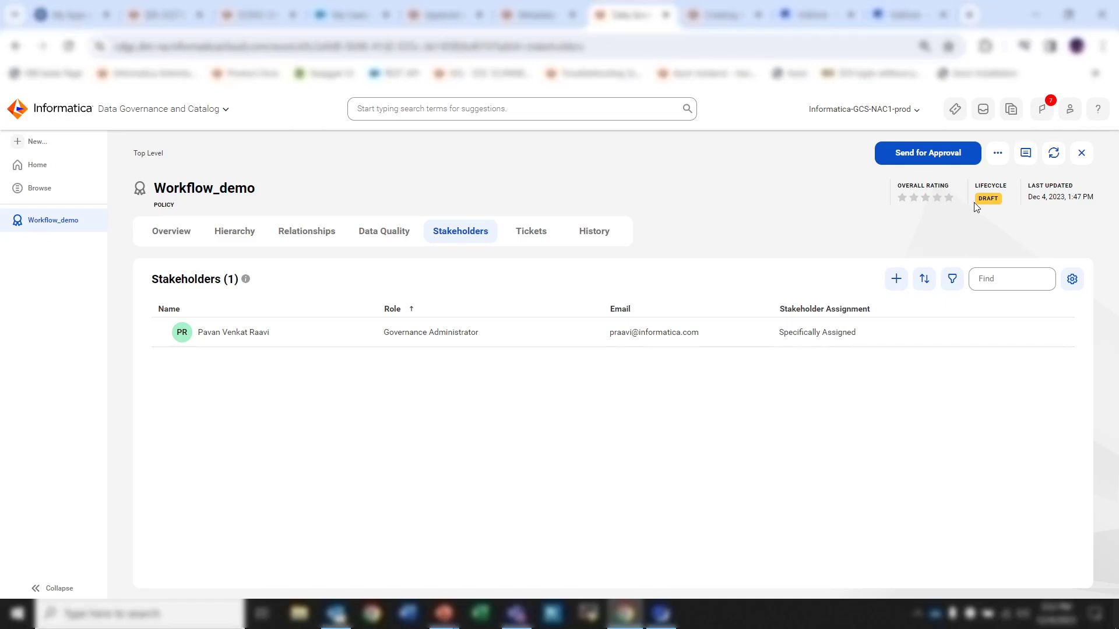
left_click(932, 156)
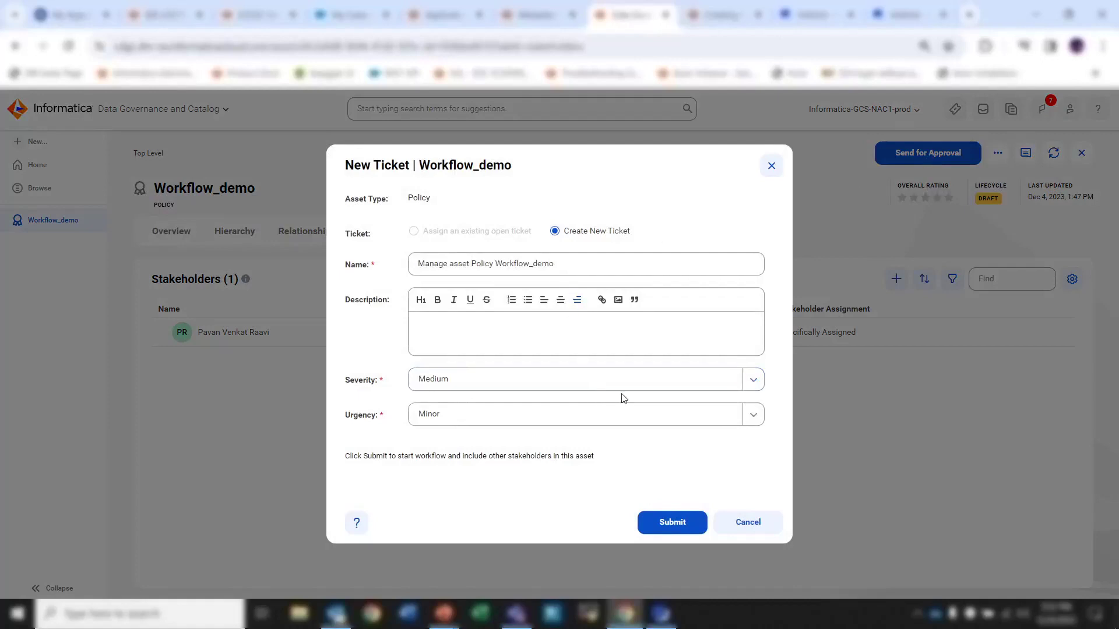
left_click(673, 524)
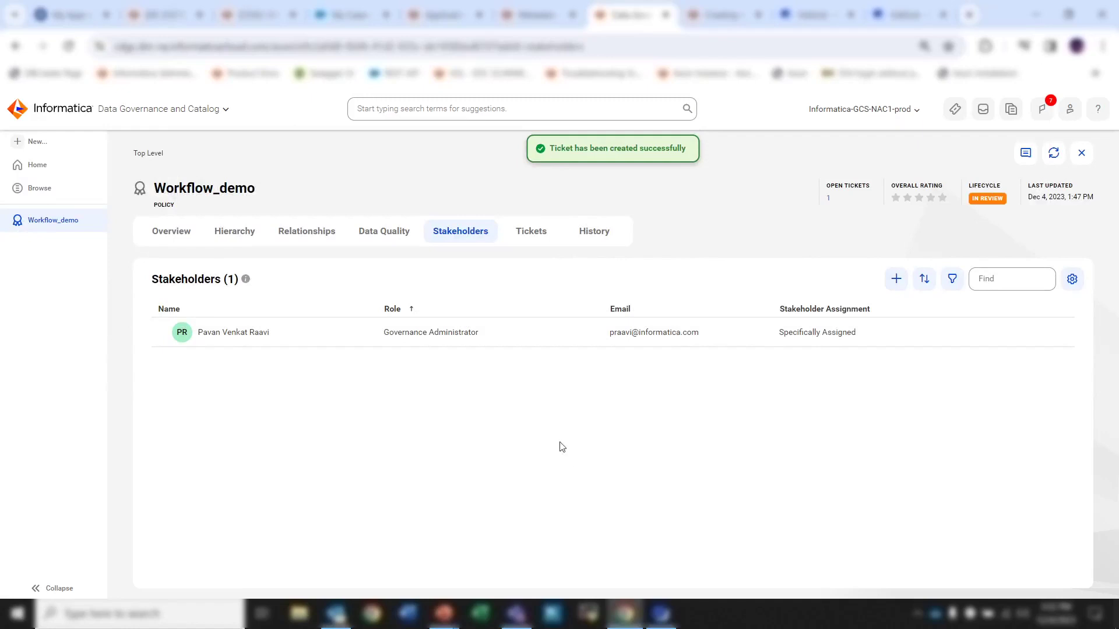
Step: Open the Workflow_demo policy's approval ticket and examine its current task, due date and asset changes
left_click(531, 233)
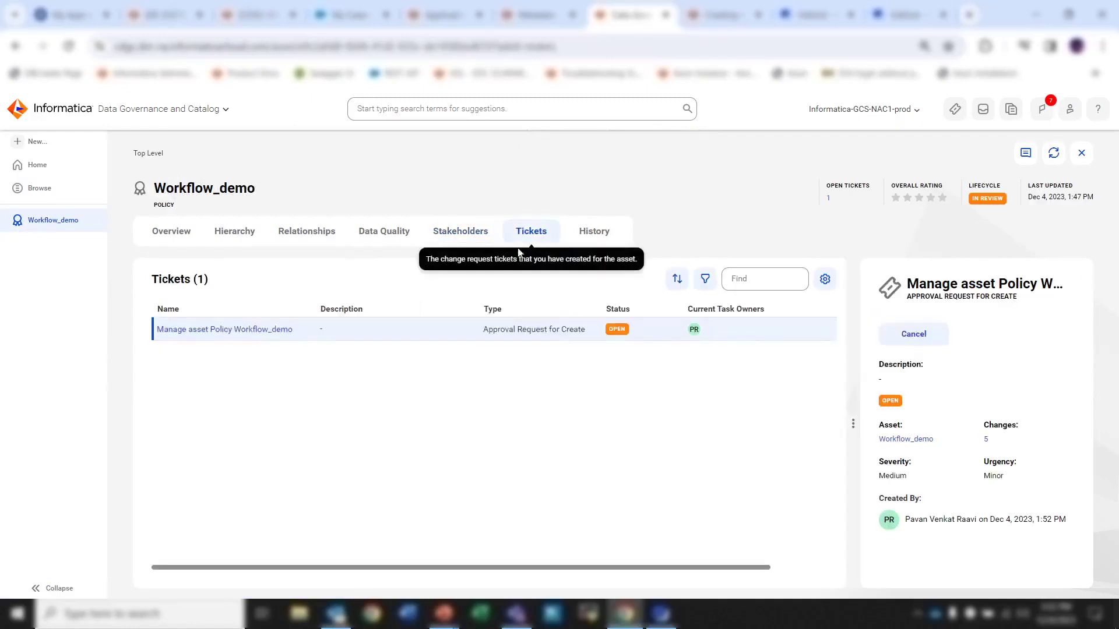
left_click(256, 333)
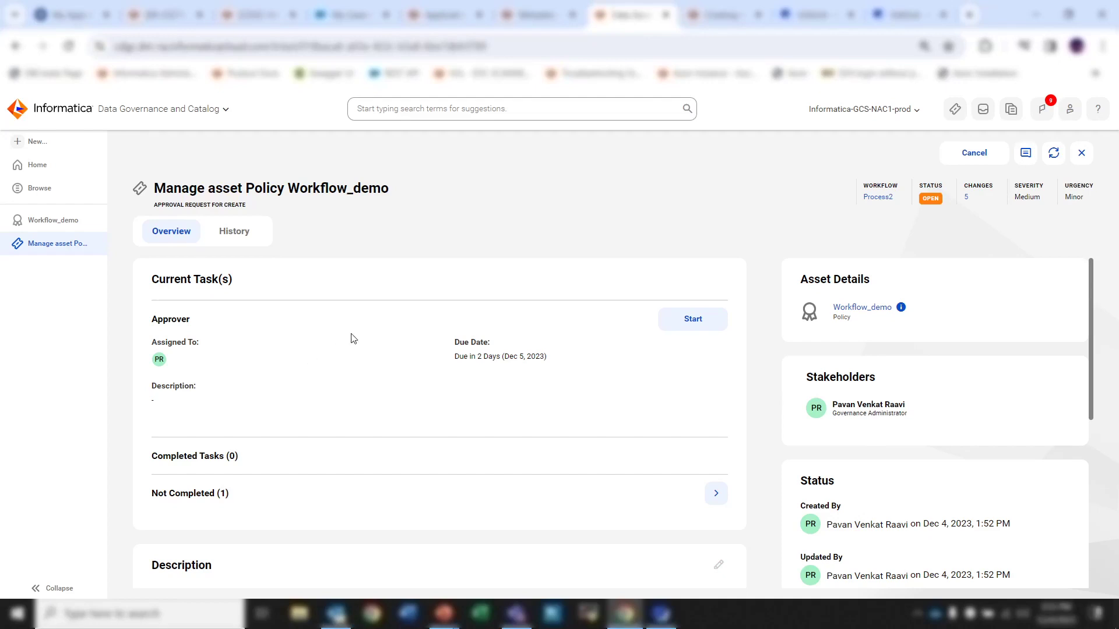
scroll(760, 358, "down", 2)
scroll(760, 358, "down", 3)
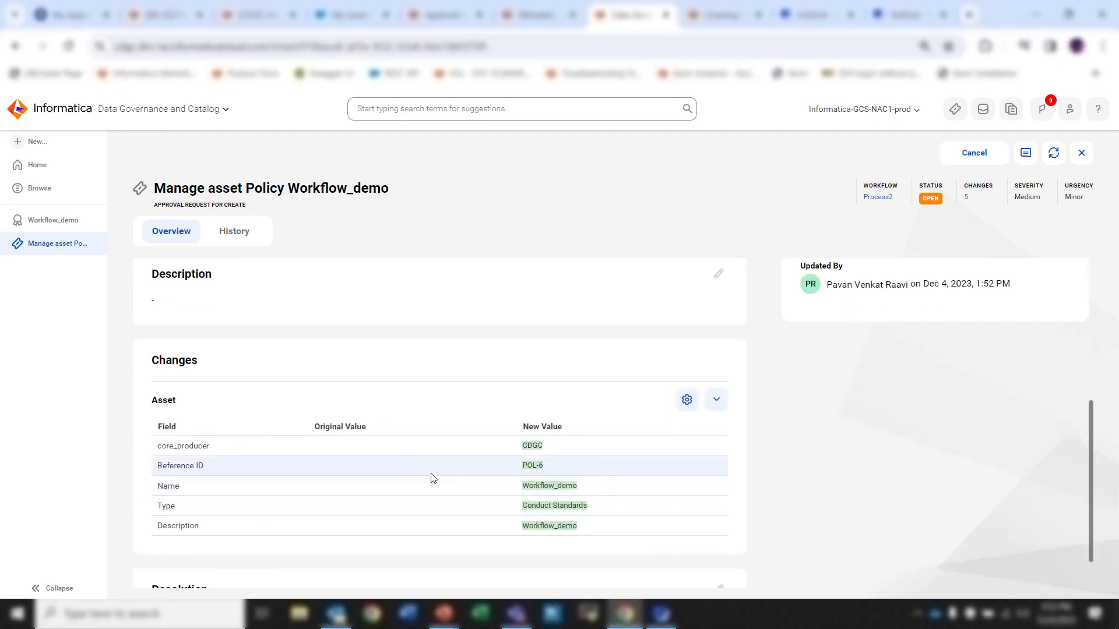
scroll(445, 458, "down", 1)
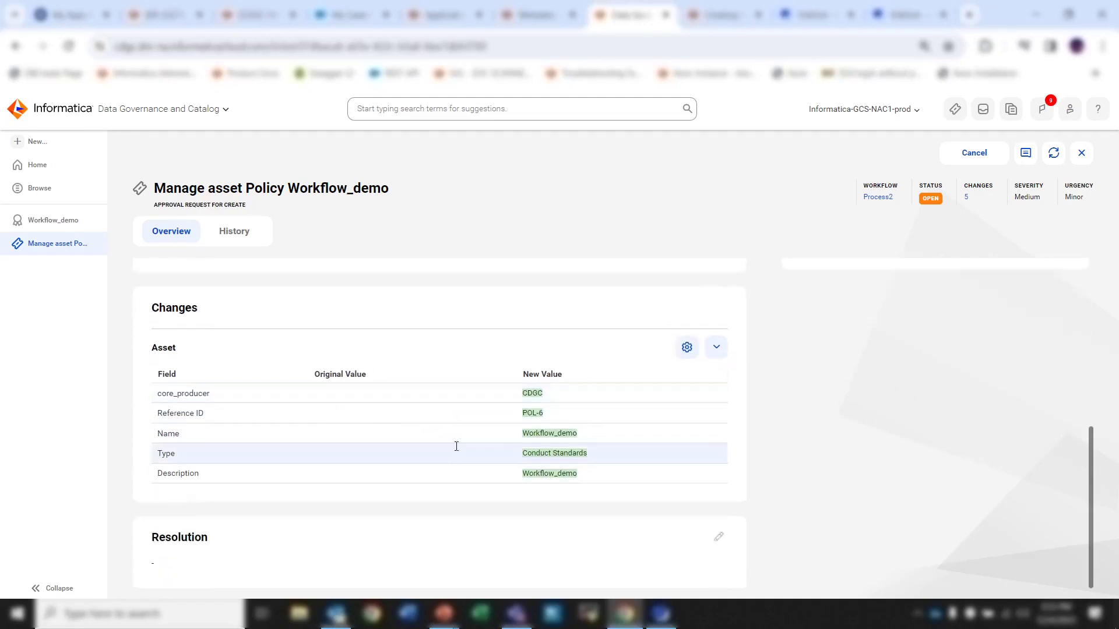
scroll(751, 393, "up", 6)
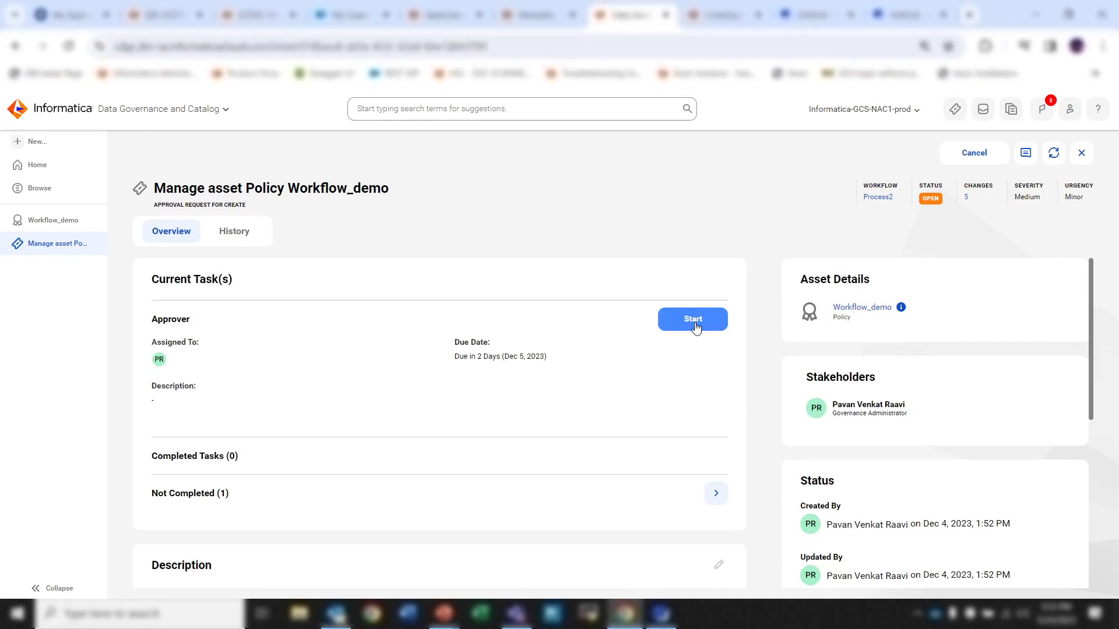
Step: Start the Approver task on the Workflow_demo ticket and compare its outcome options with the Process2 design in Application Integration
left_click(695, 327)
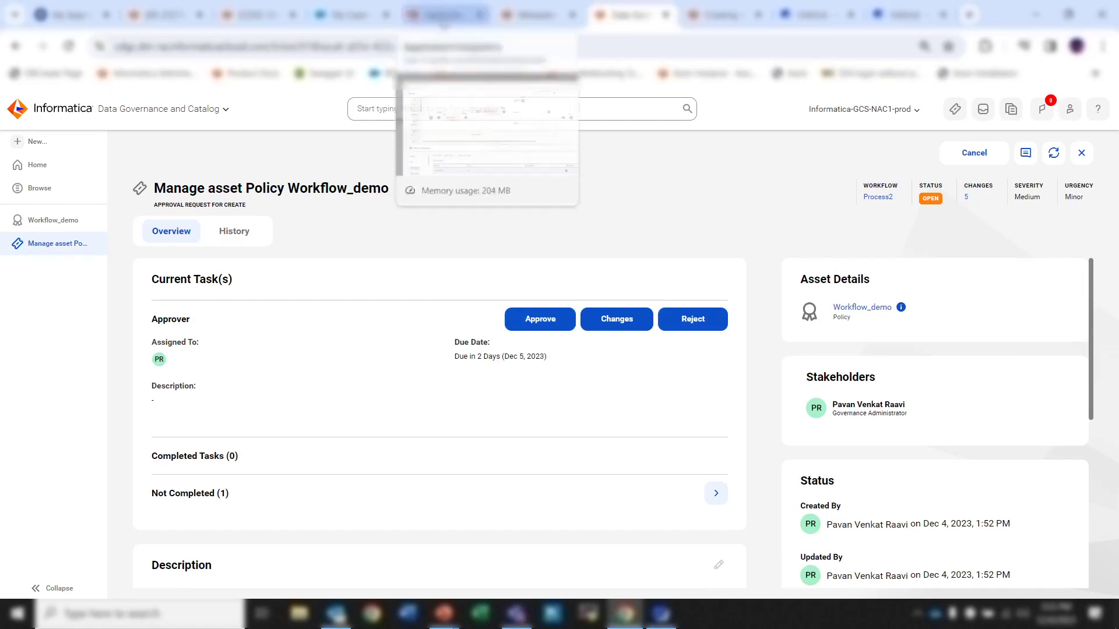
left_click(442, 23)
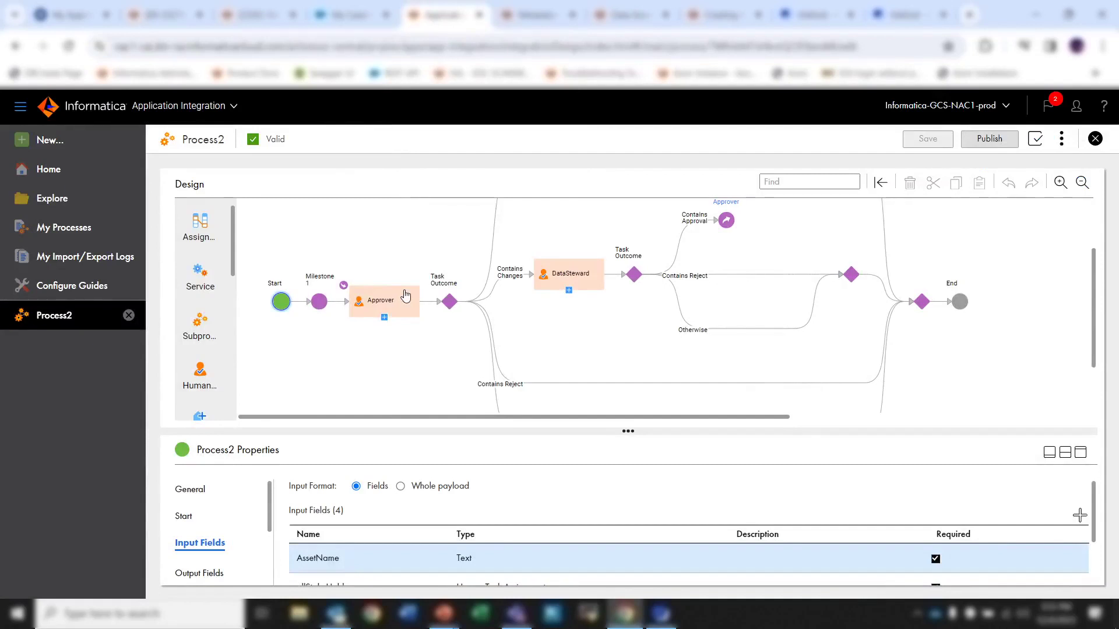
left_click(626, 16)
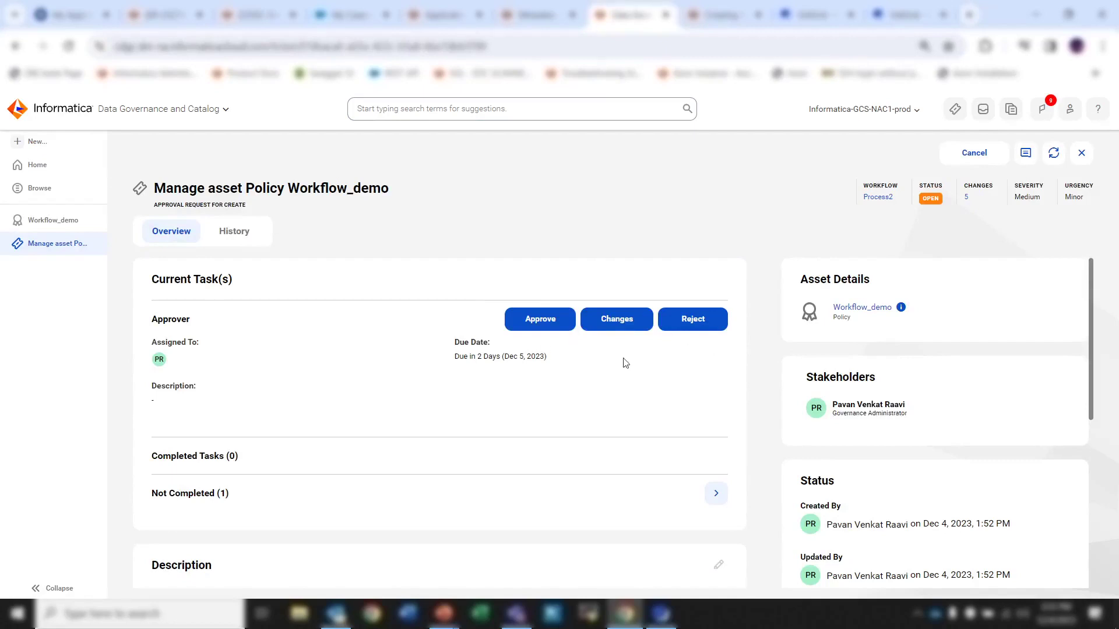
Step: Check the Workflow_demo policy's overview and lifecycle, and review its ticket's Changes outcome against the Process2 design in Application Integration
left_click(64, 220)
left_click(174, 233)
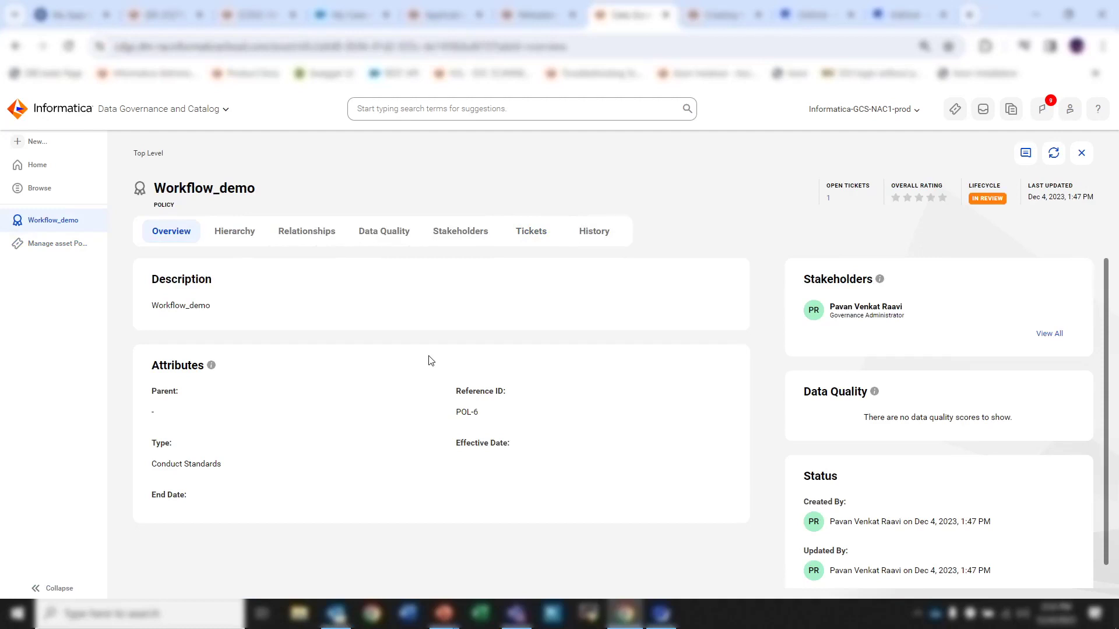
left_click(53, 245)
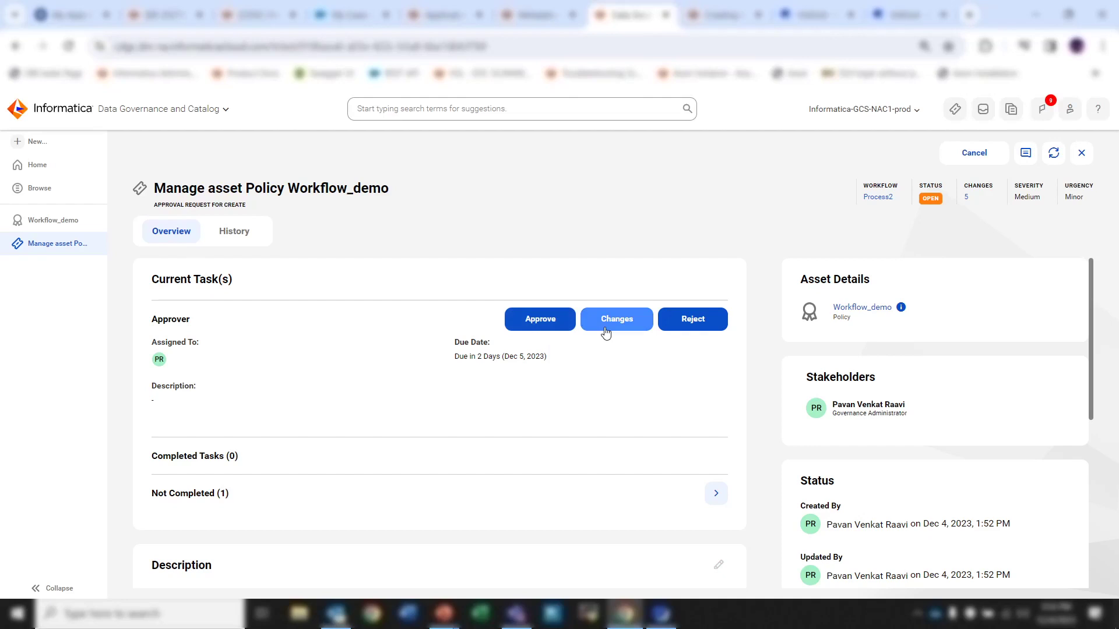
left_click(443, 14)
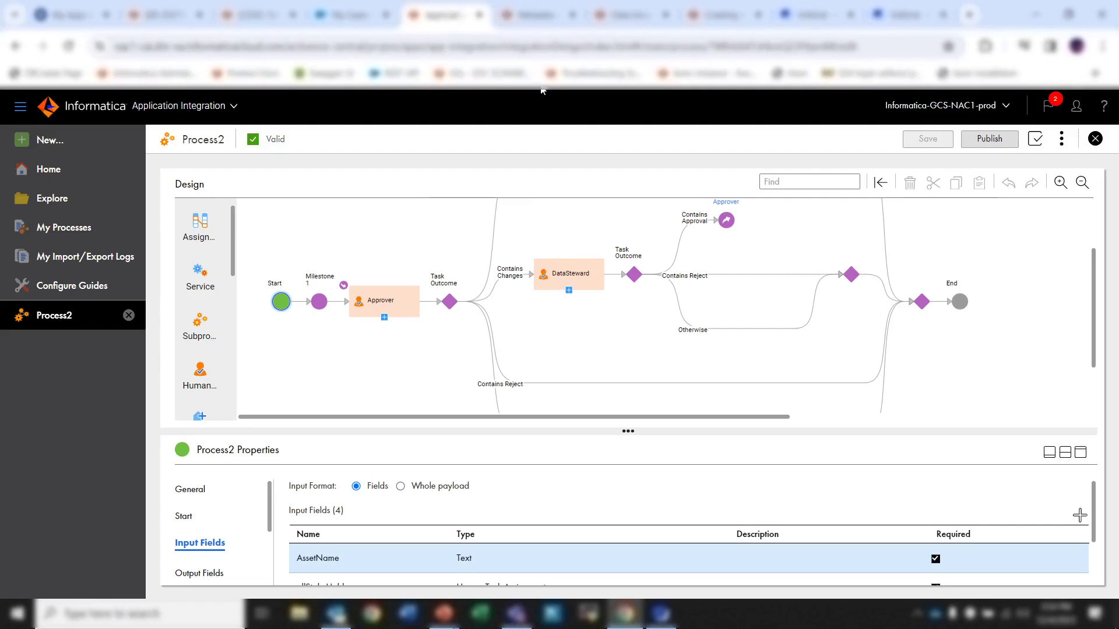
left_click(632, 15)
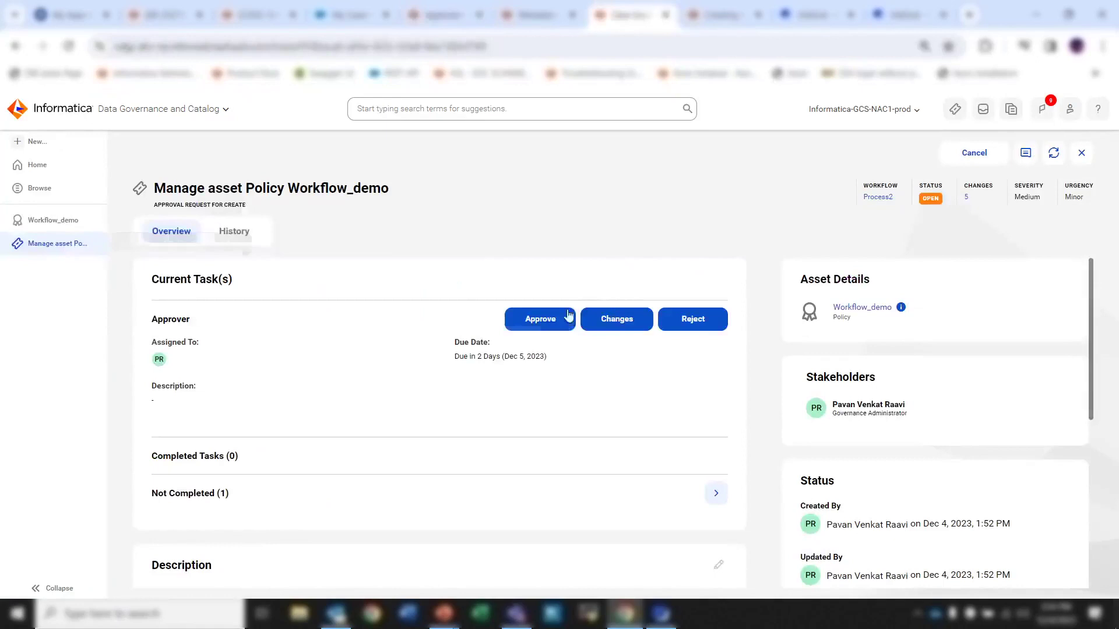
Step: Approve the Approver task in Data Governance and Catalog, and refresh the Workflow_demo policy to check its lifecycle
left_click(541, 320)
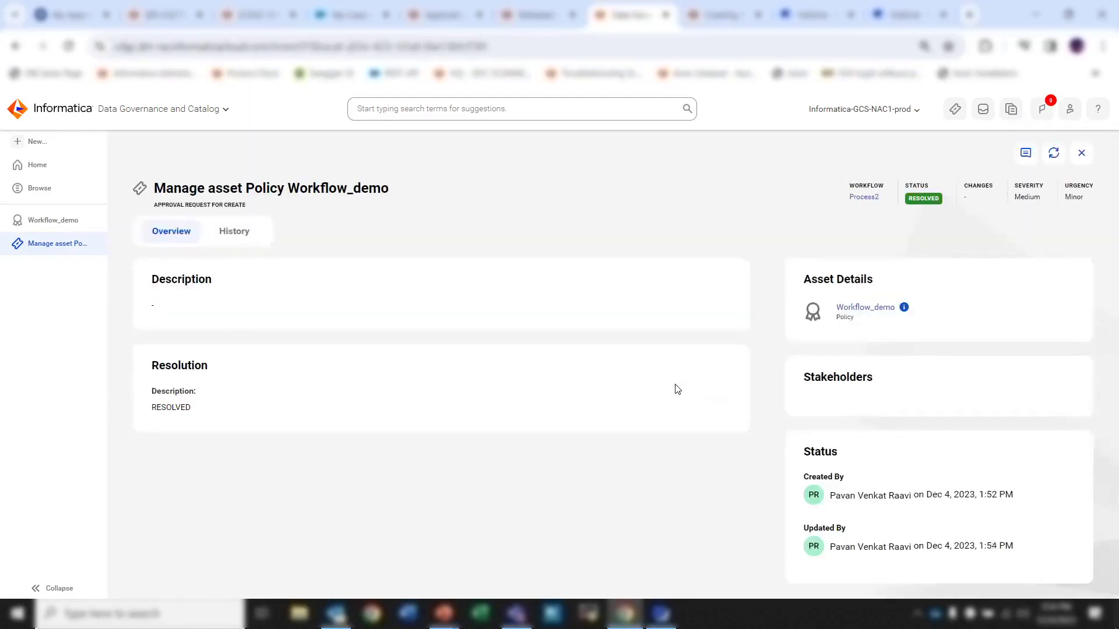
left_click(51, 221)
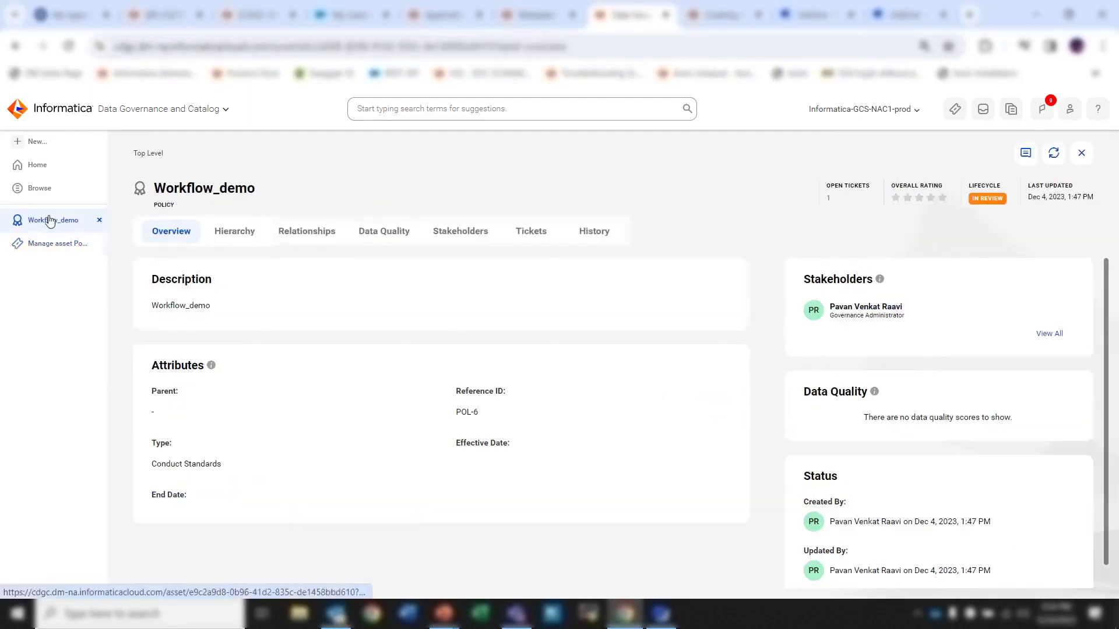
left_click(1052, 153)
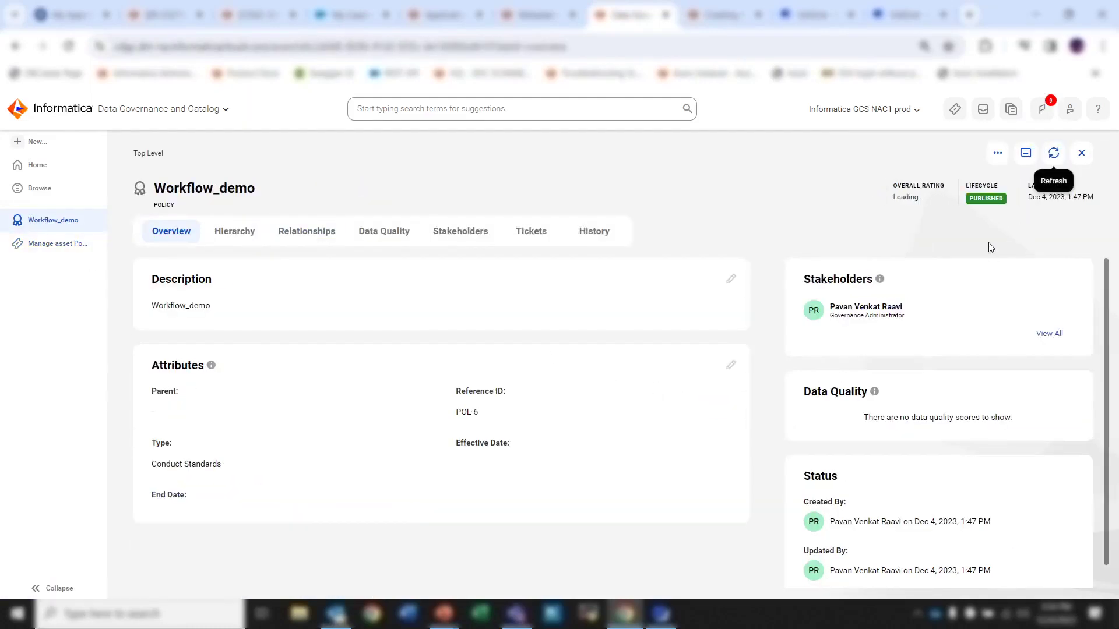